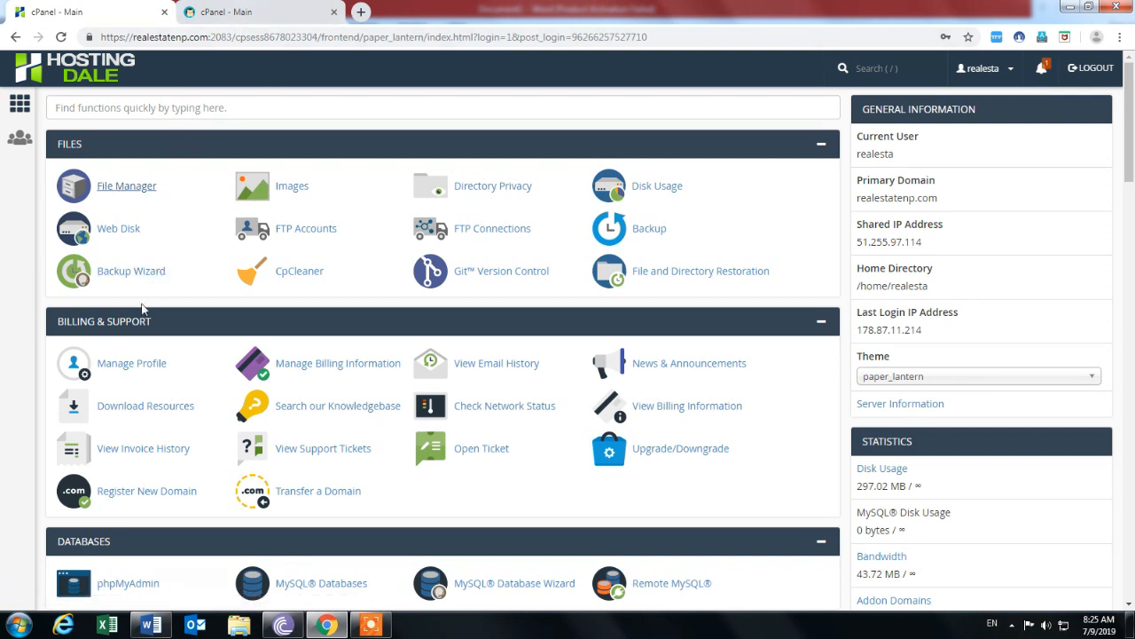
Open File Manager and show the mail folder's contents.
{"action": "left_click", "coordinate": [116, 185]}
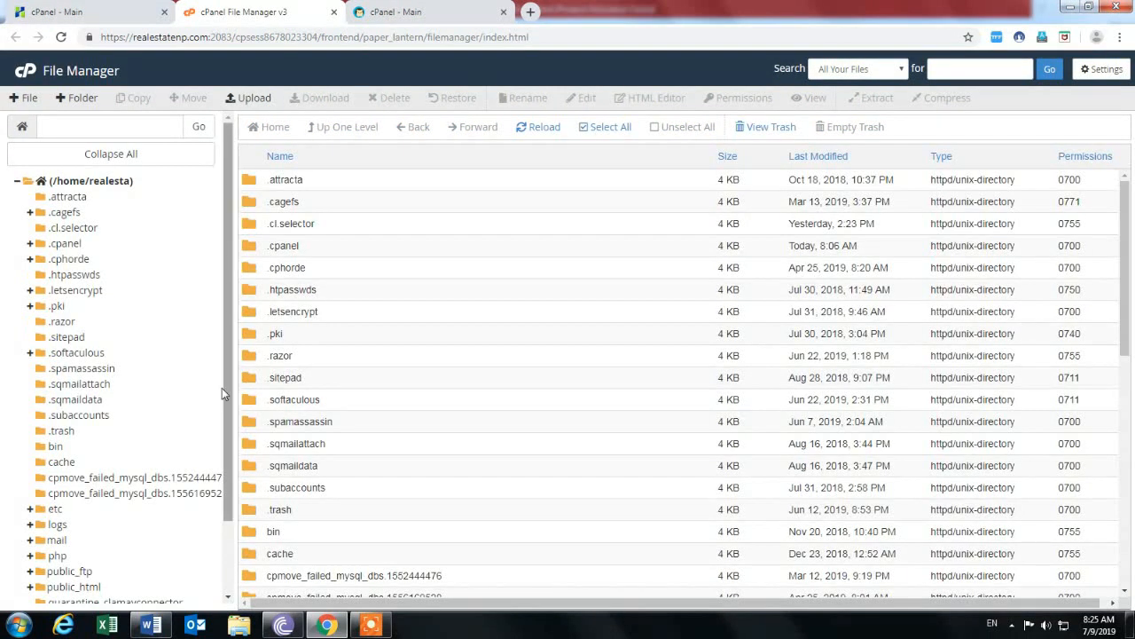
{"action": "scroll", "coordinate": [120, 510], "scroll_direction": "down", "scroll_amount": 1}
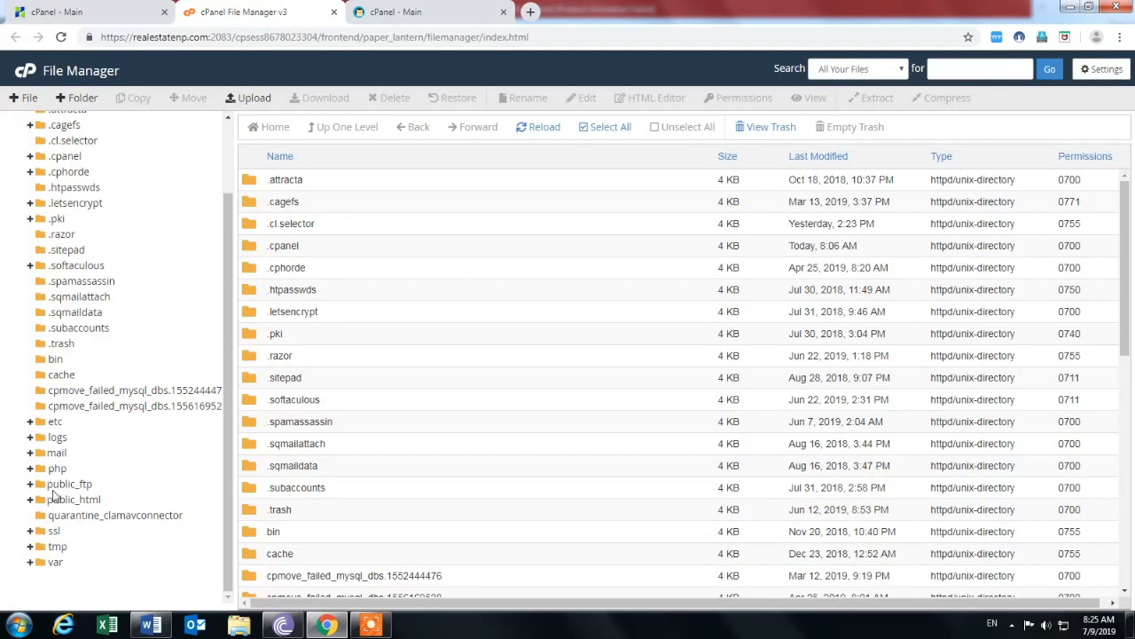
{"action": "scroll", "coordinate": [91, 482], "scroll_direction": "up", "scroll_amount": 1}
{"action": "scroll", "coordinate": [73, 485], "scroll_direction": "down", "scroll_amount": 2}
{"action": "left_click", "coordinate": [57, 454]}
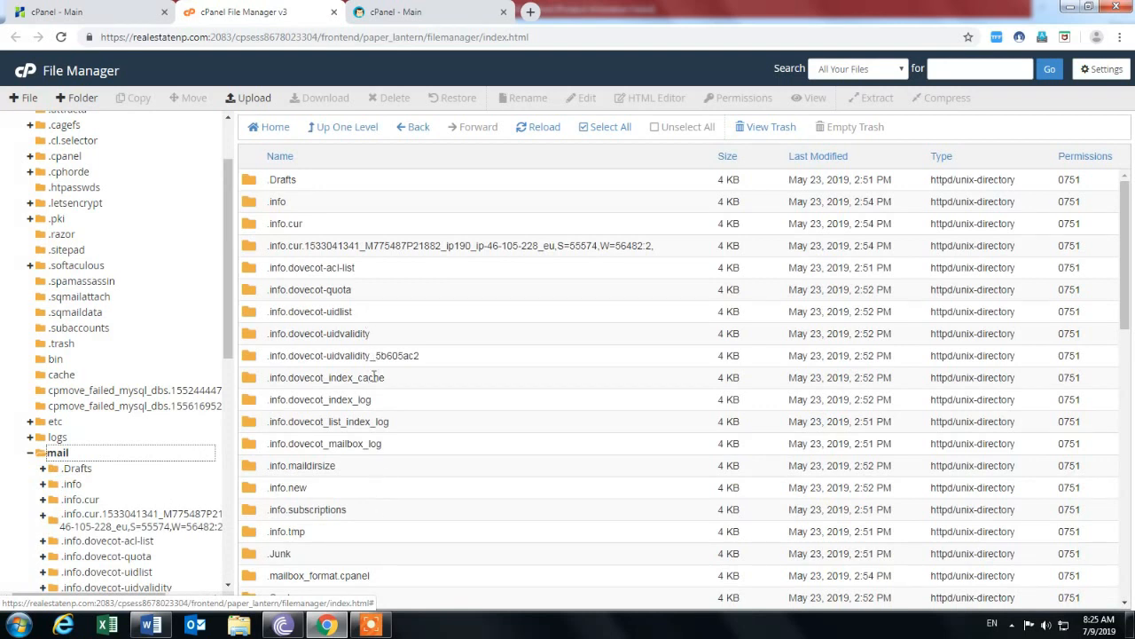
{"action": "scroll", "coordinate": [372, 376], "scroll_direction": "down", "scroll_amount": 5}
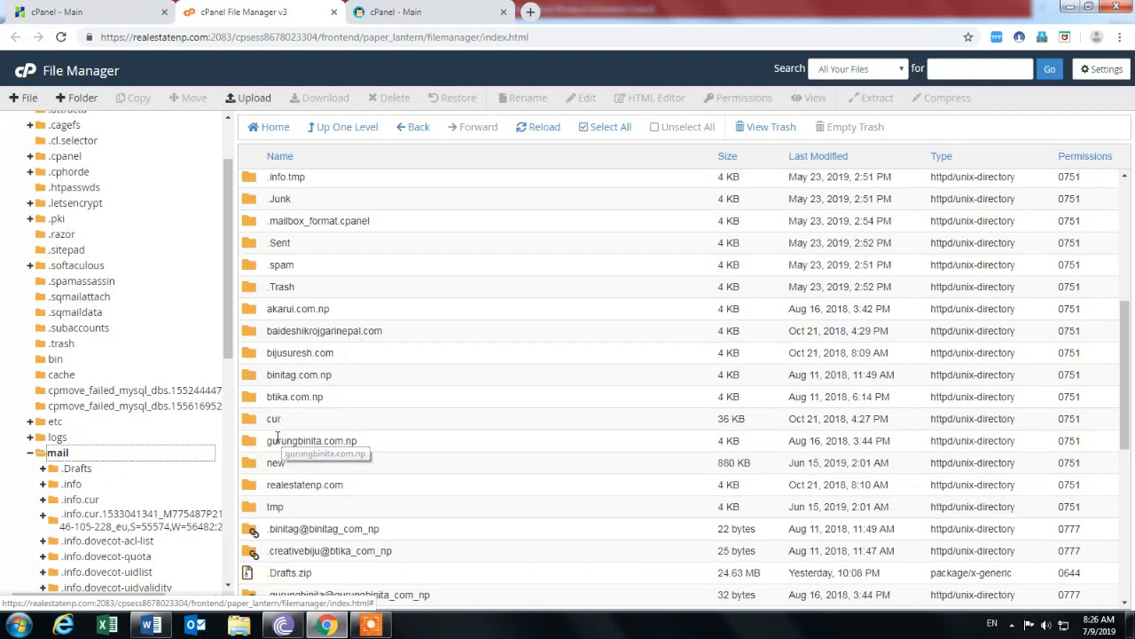
{"action": "double_click", "coordinate": [256, 445]}
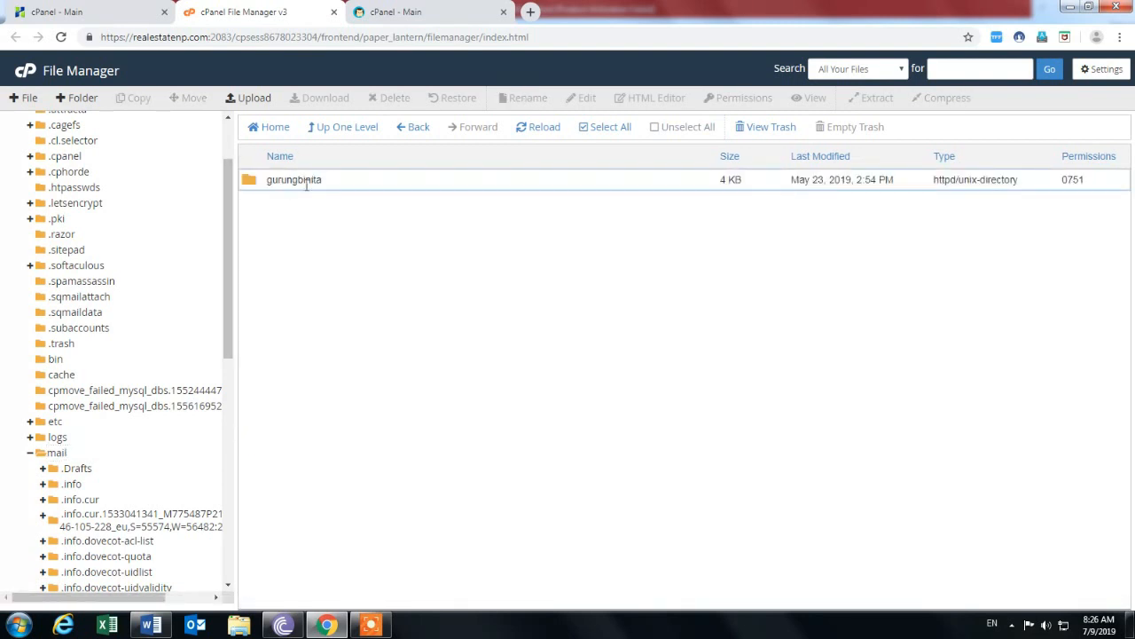
{"action": "double_click", "coordinate": [253, 181]}
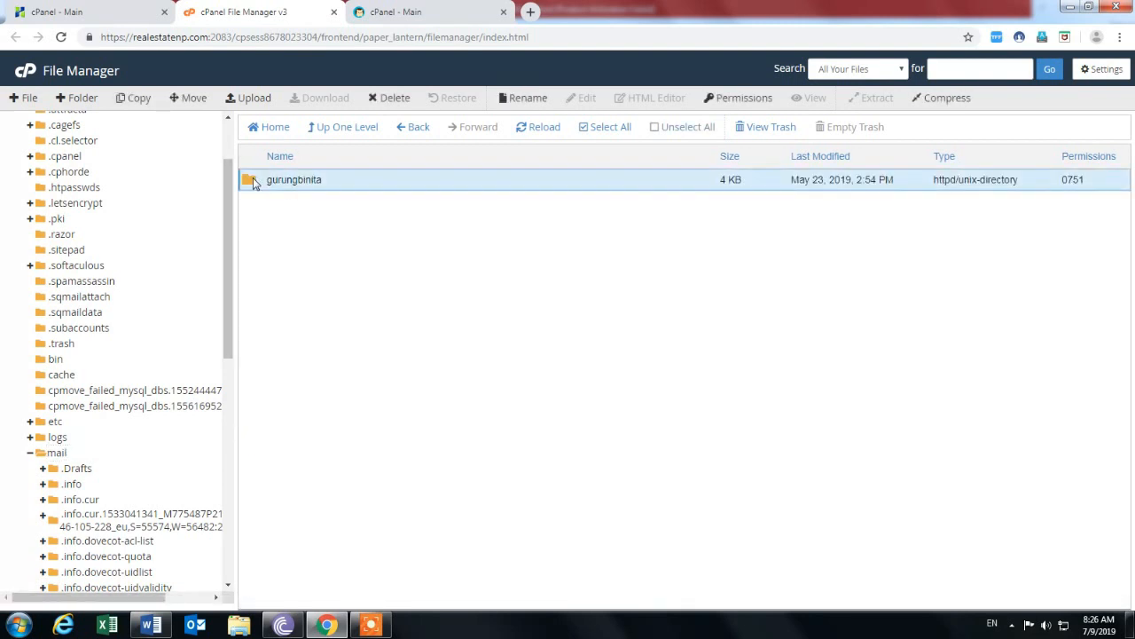
{"action": "left_click", "coordinate": [414, 129]}
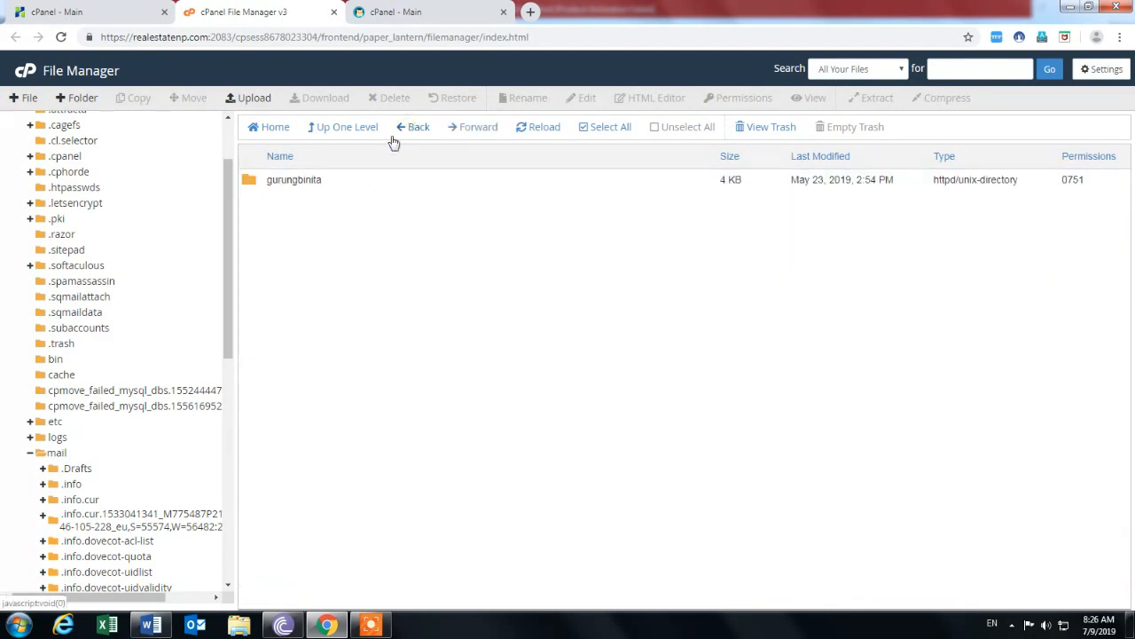
{"action": "left_click", "coordinate": [253, 182]}
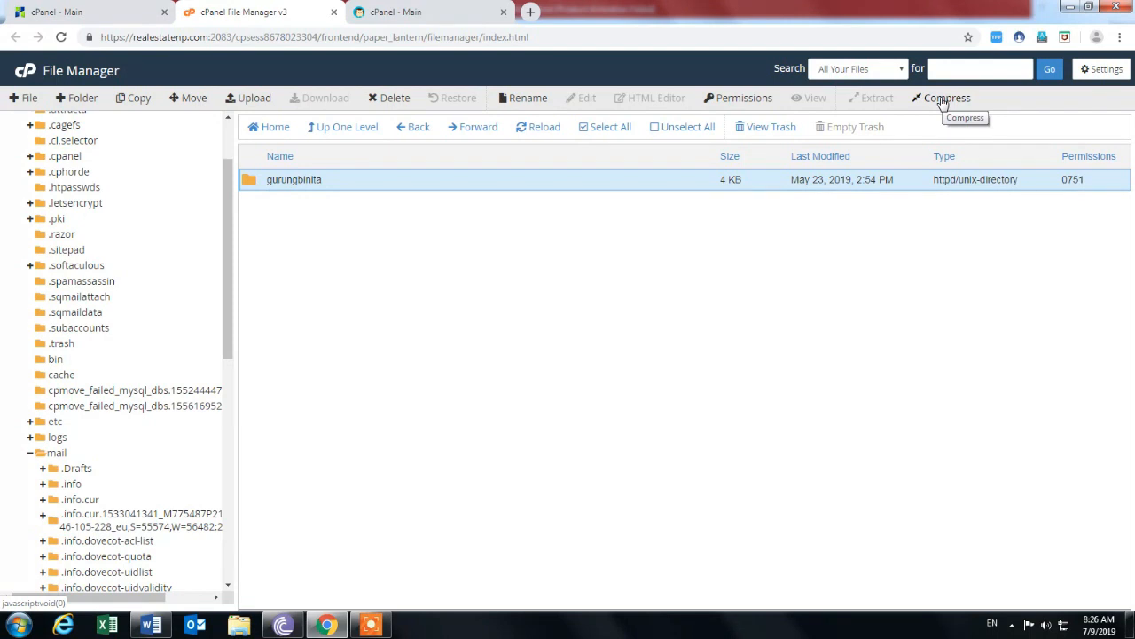
{"action": "left_click", "coordinate": [943, 99]}
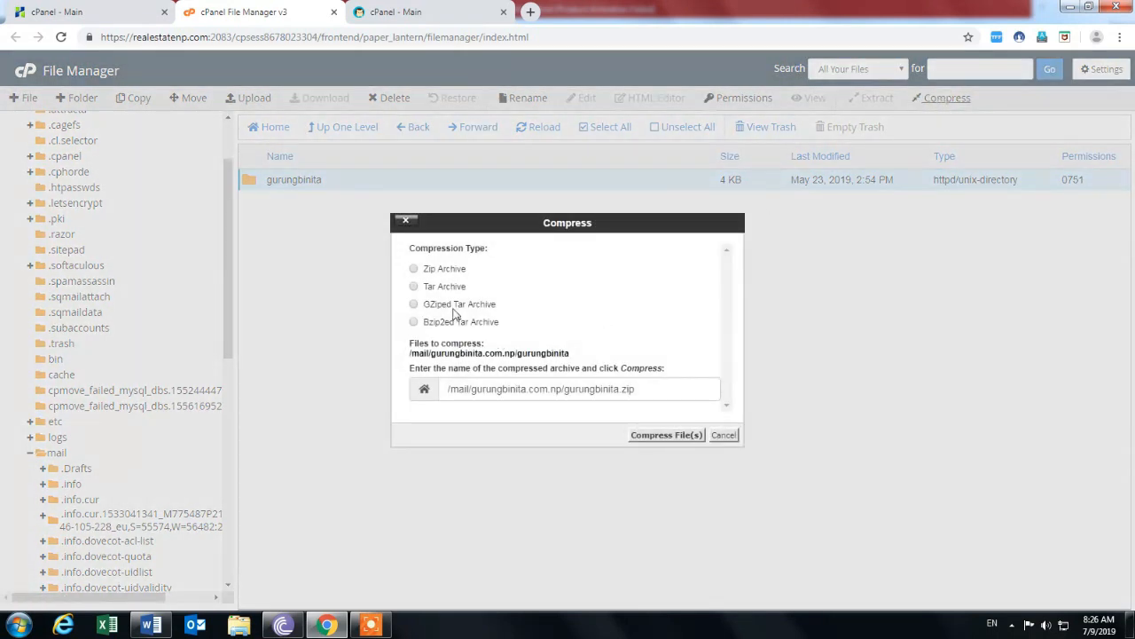
{"action": "left_click", "coordinate": [414, 270]}
{"action": "left_click", "coordinate": [667, 437]}
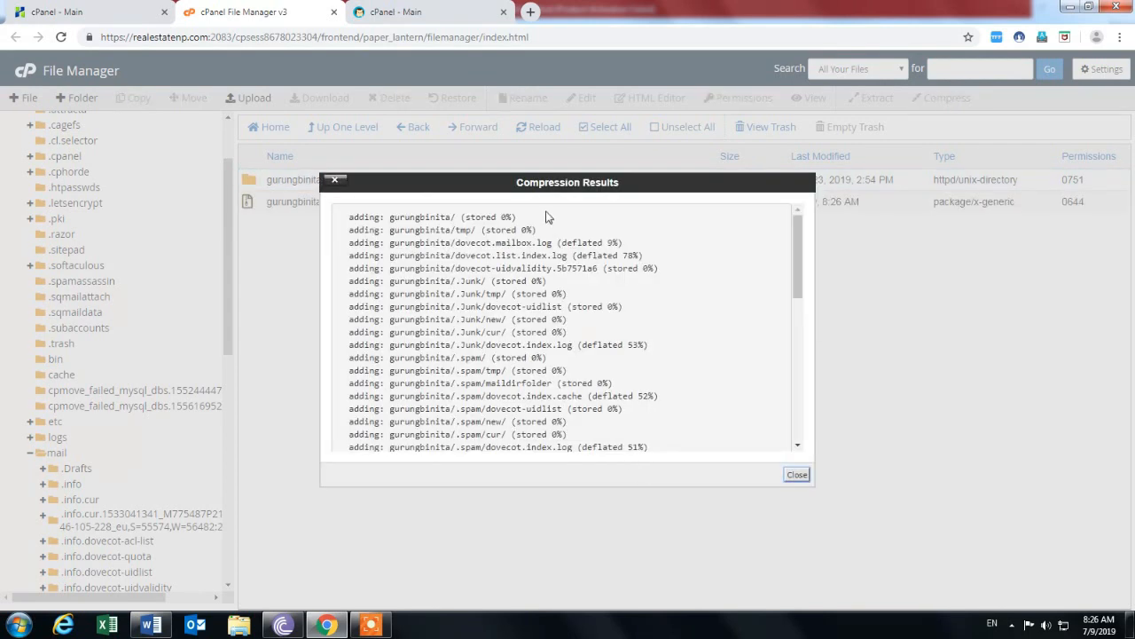
{"action": "left_click", "coordinate": [796, 474]}
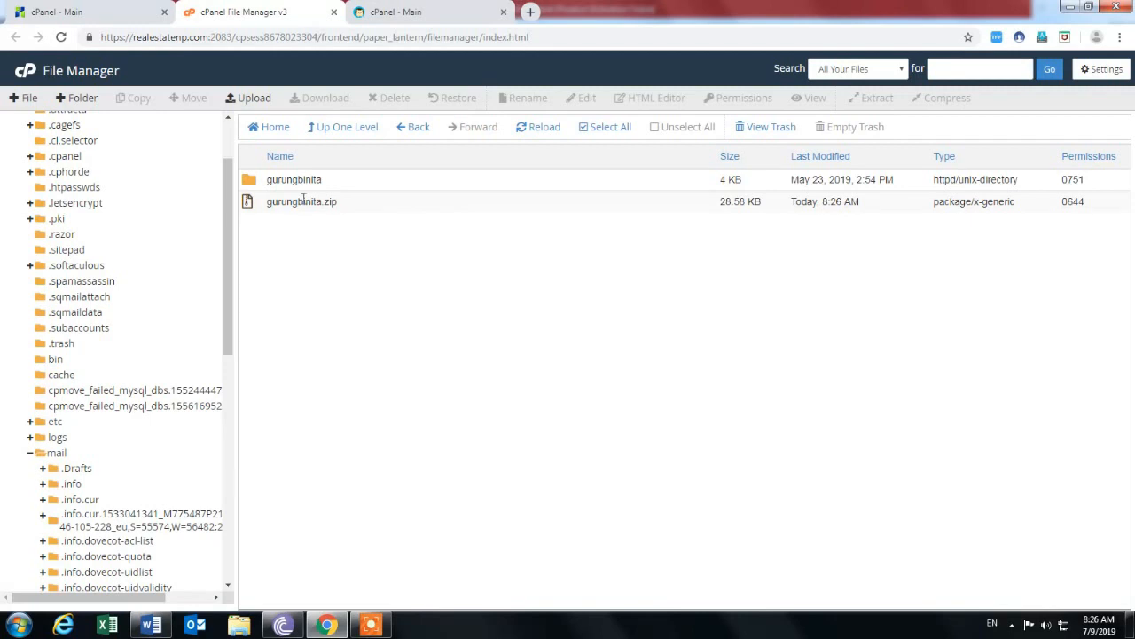
{"action": "right_click", "coordinate": [249, 210]}
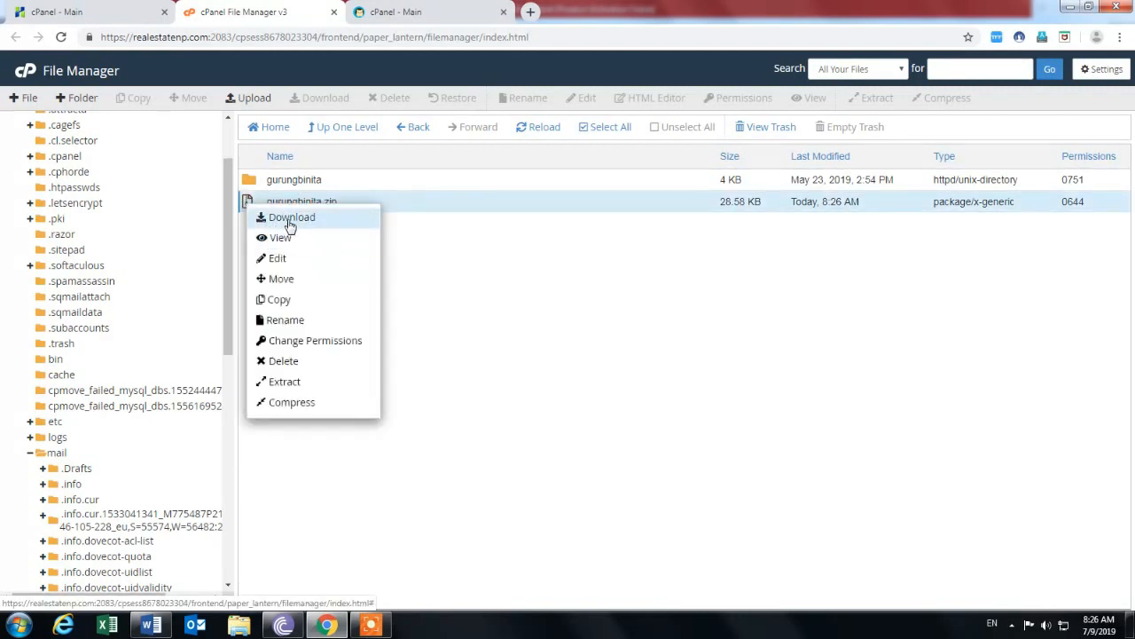
{"action": "left_click", "coordinate": [287, 219]}
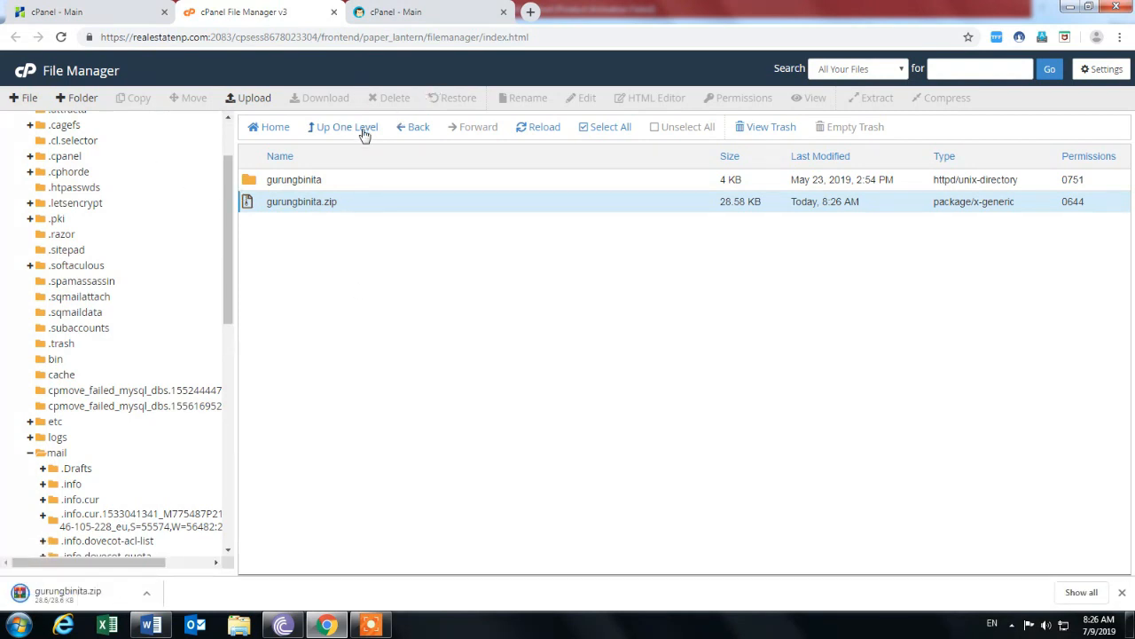
{"action": "left_click", "coordinate": [408, 132]}
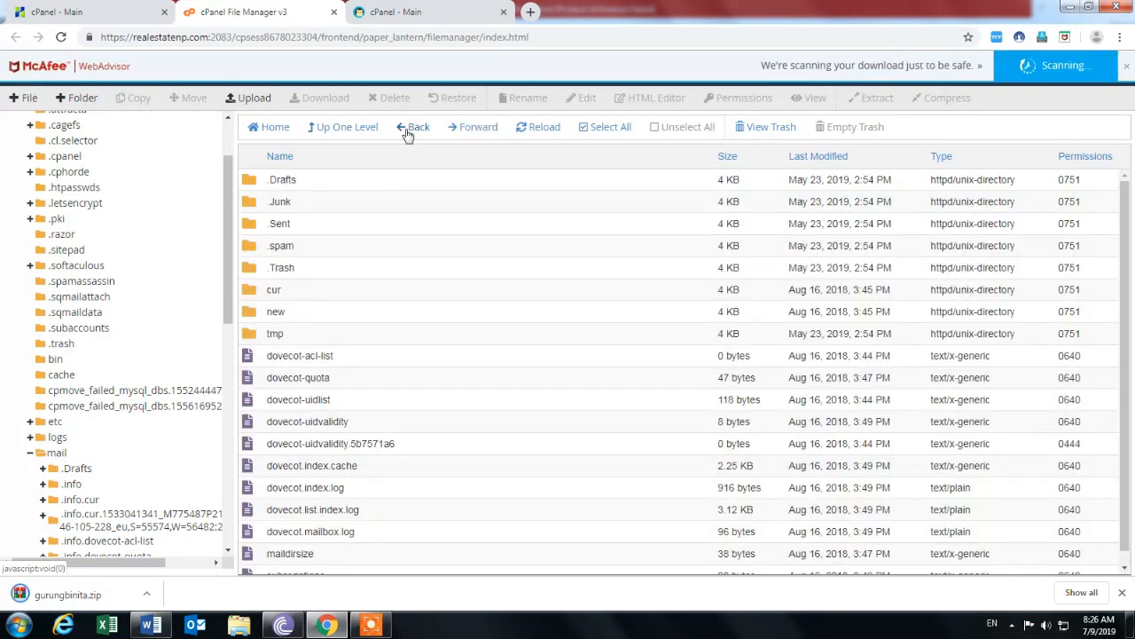
{"action": "scroll", "coordinate": [360, 305], "scroll_direction": "down", "scroll_amount": 1}
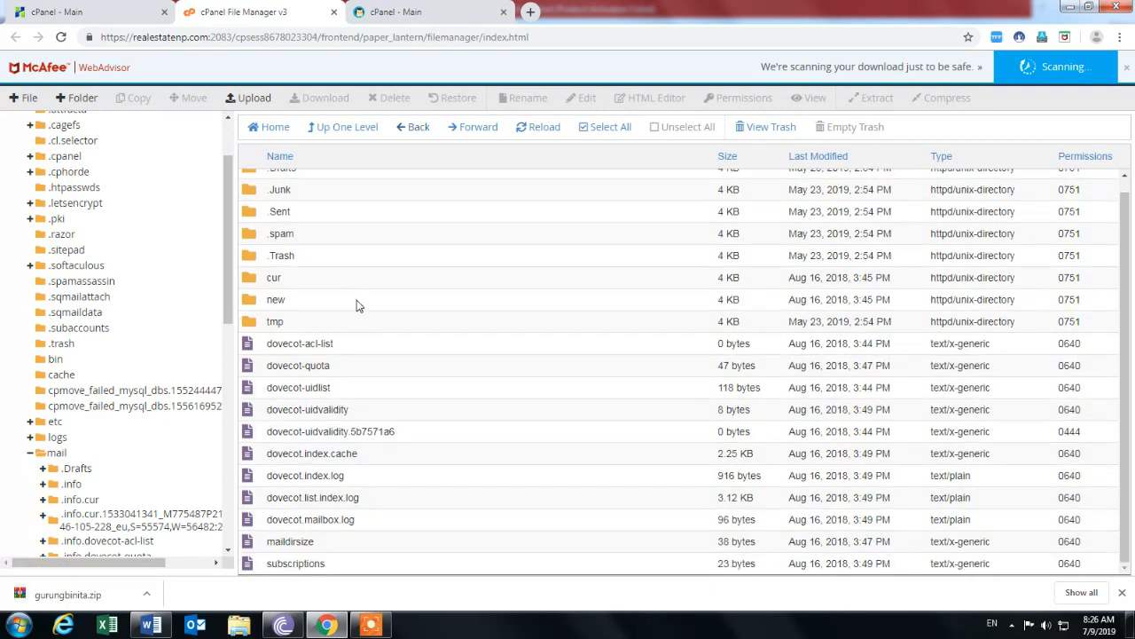
{"action": "scroll", "coordinate": [360, 305], "scroll_direction": "up", "scroll_amount": 1}
{"action": "left_click", "coordinate": [260, 181]}
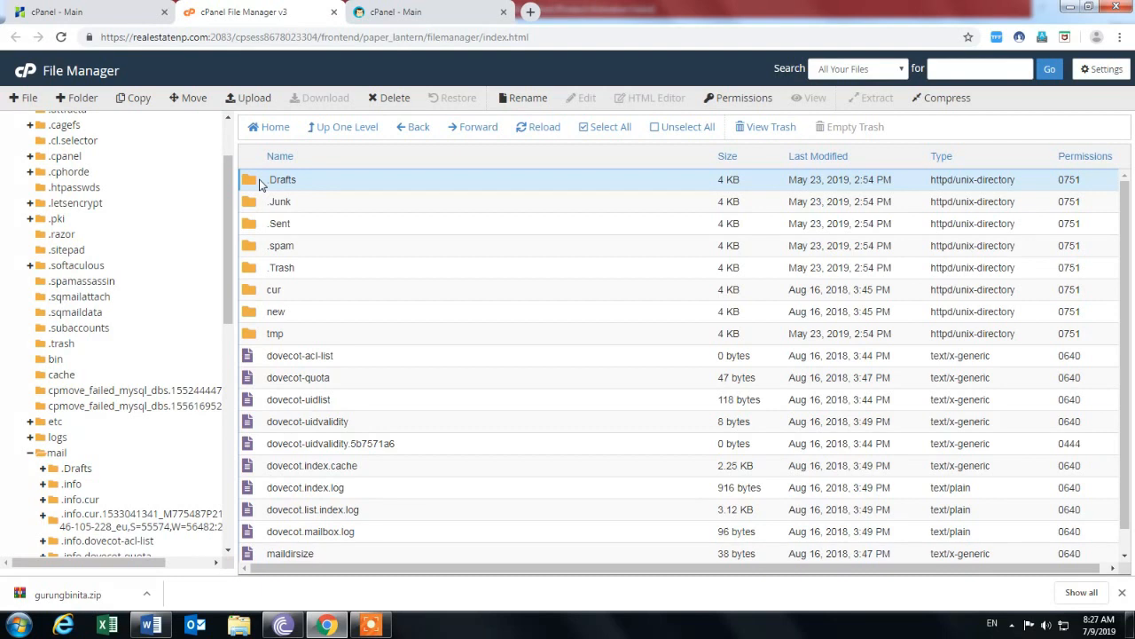
{"action": "key", "text": "shift+Down"}
{"action": "key", "text": "shift+Down"}
{"action": "key", "text": "shift+Down"}
{"action": "key", "text": "shift+Down"}
{"action": "key", "text": "shift+Down"}
{"action": "key", "text": "shift+Down"}
{"action": "key", "text": "shift+Down"}
{"action": "key", "text": "shift+Down"}
{"action": "key", "text": "shift+Down"}
{"action": "key", "text": "shift+Down"}
{"action": "key", "text": "shift+Down"}
{"action": "key", "text": "shift+Down"}
{"action": "key", "text": "shift+Down"}
{"action": "key", "text": "shift+Down"}
{"action": "key", "text": "shift+Down"}
{"action": "key", "text": "shift+Down"}
{"action": "key", "text": "shift+Down"}
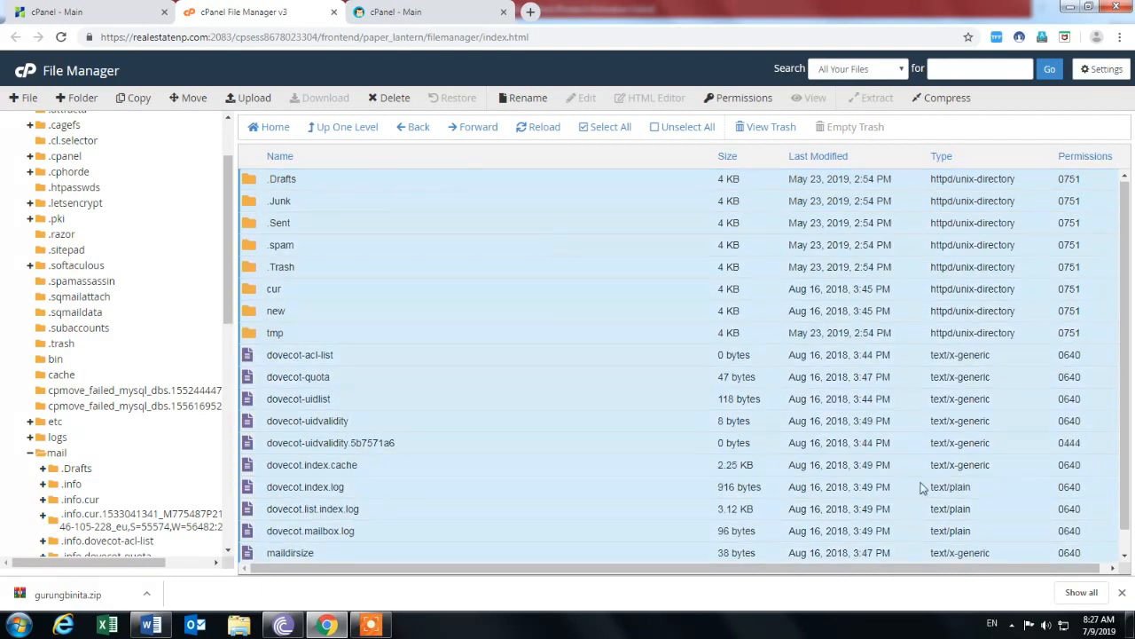
{"action": "key", "text": "shift+Down"}
{"action": "scroll", "coordinate": [798, 417], "scroll_direction": "up", "scroll_amount": 1}
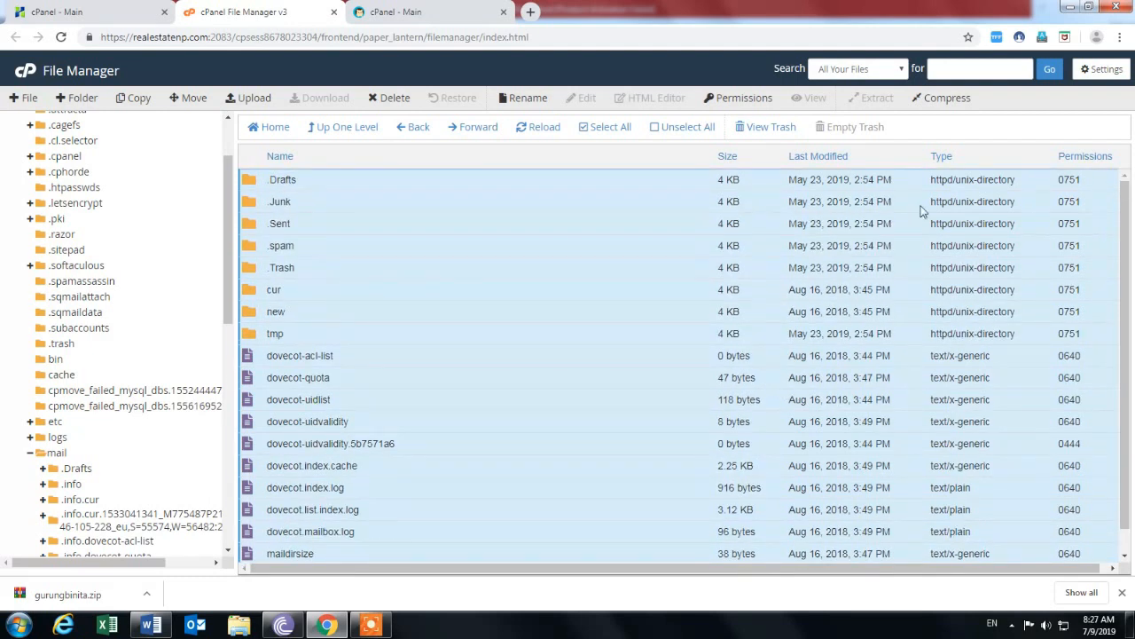
{"action": "left_click", "coordinate": [949, 100]}
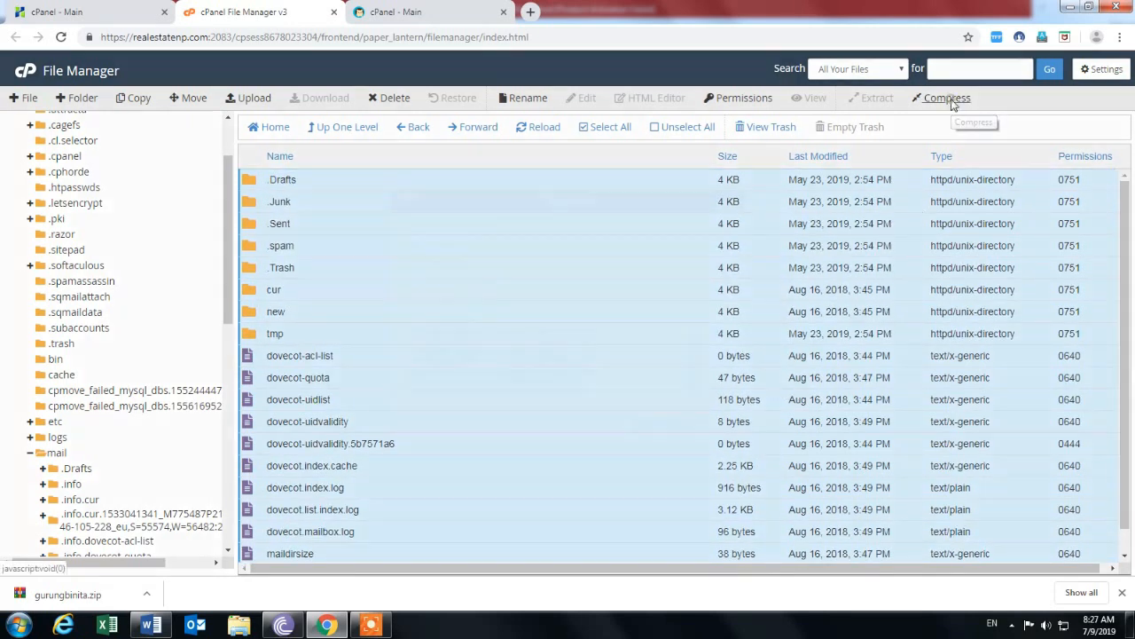
{"action": "scroll", "coordinate": [577, 299], "scroll_direction": "down", "scroll_amount": 5}
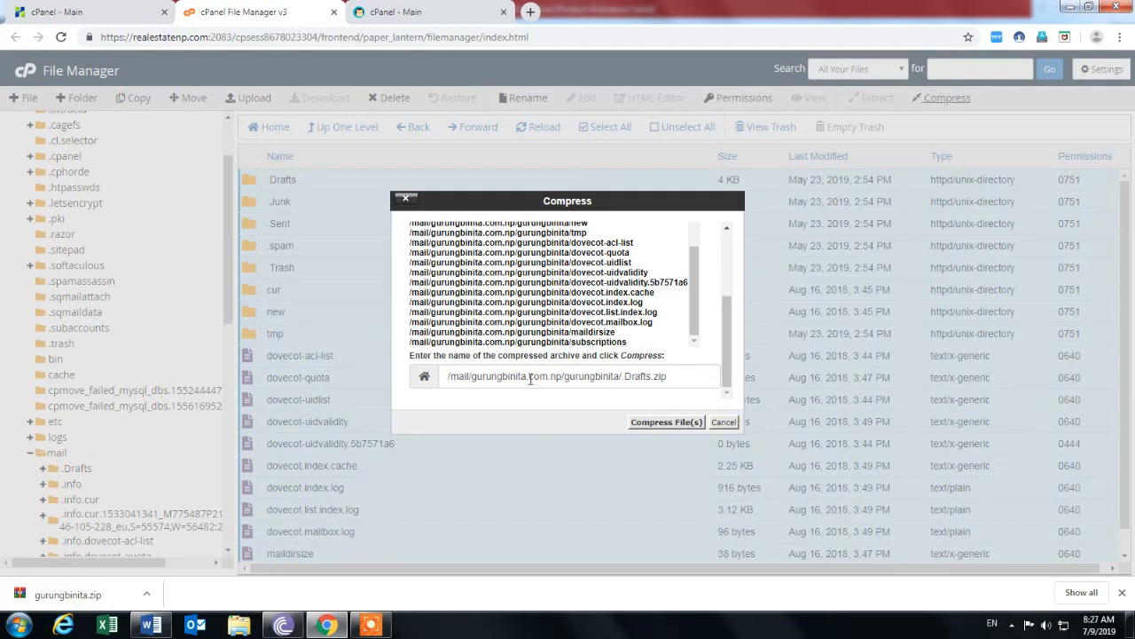
{"action": "left_click_drag", "start_coordinate": [691, 272], "coordinate": [697, 249]}
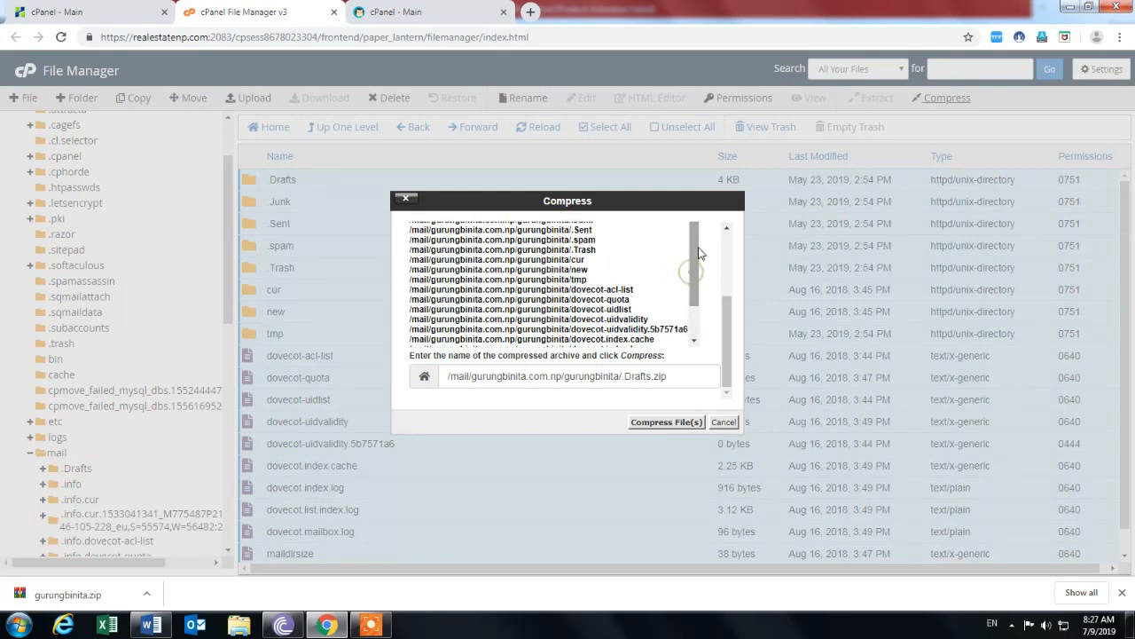
{"action": "left_click_drag", "start_coordinate": [726, 327], "coordinate": [724, 364]}
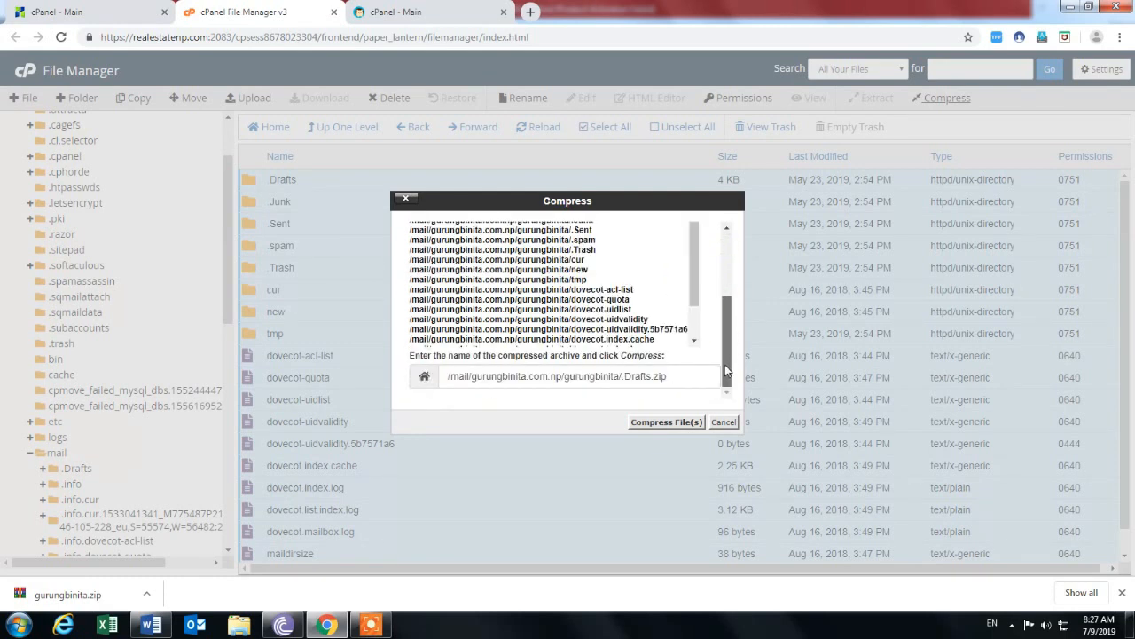
{"action": "left_click", "coordinate": [722, 422]}
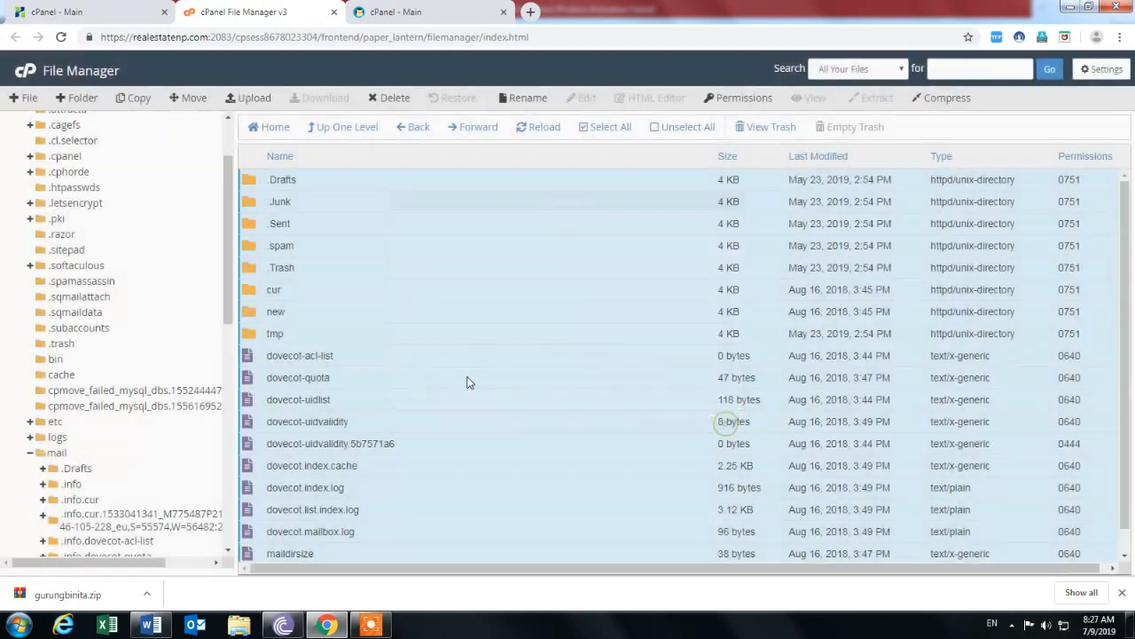
{"action": "left_click", "coordinate": [334, 405]}
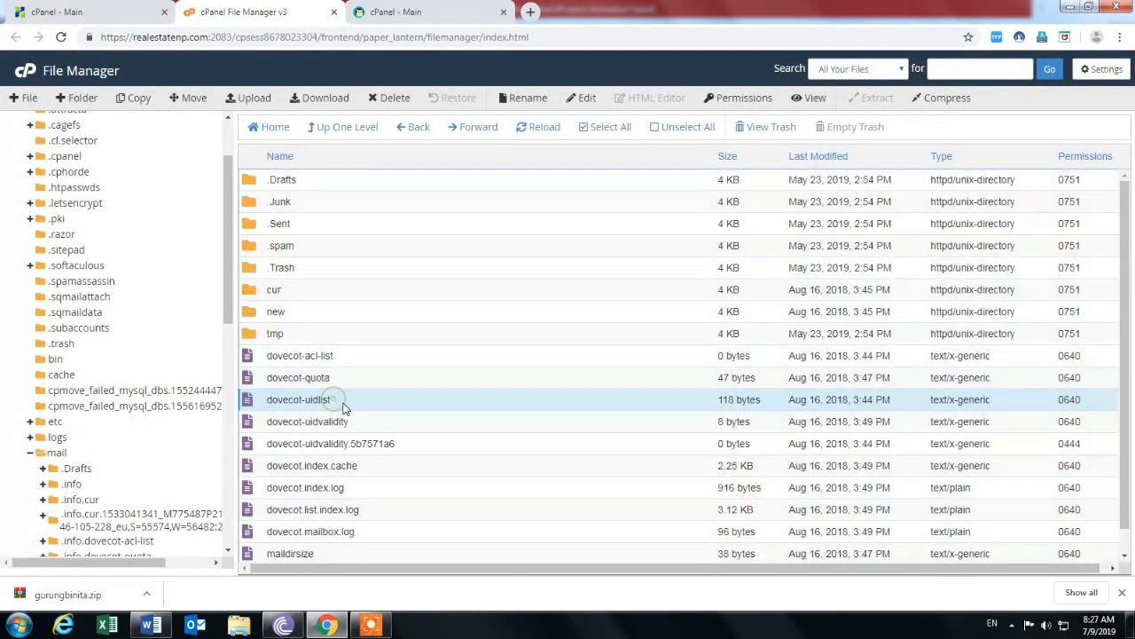
{"action": "scroll", "coordinate": [355, 409], "scroll_direction": "down", "scroll_amount": 1}
{"action": "scroll", "coordinate": [373, 468], "scroll_direction": "up", "scroll_amount": 1}
Go back to the main mail folder and download the 24.63 MB Drafts.zip archive.
{"action": "left_click", "coordinate": [59, 454]}
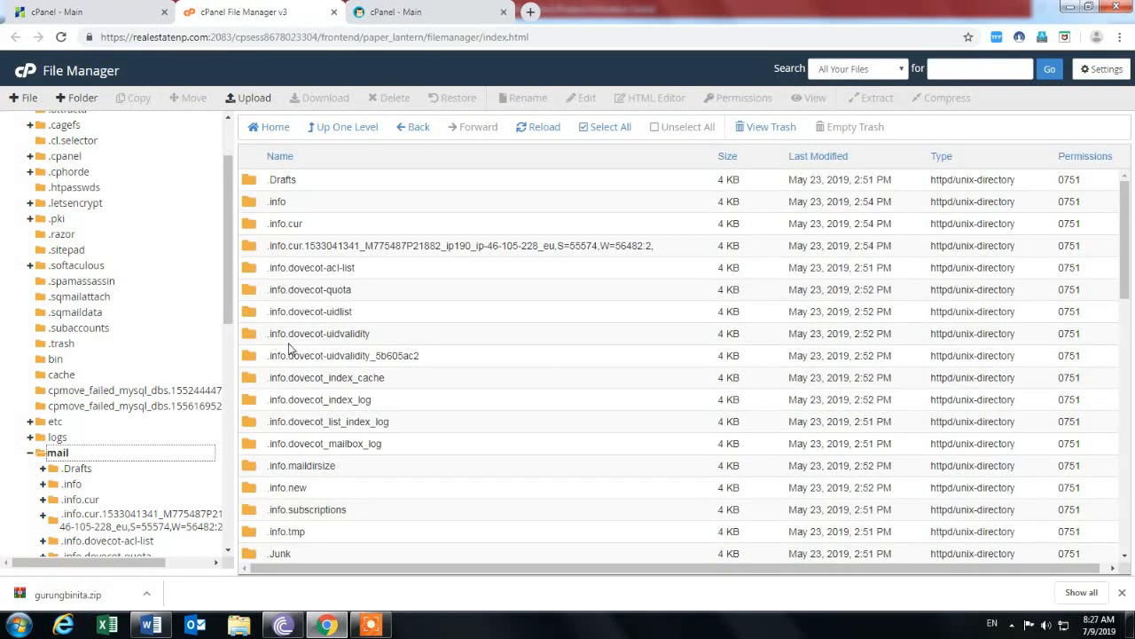
{"action": "scroll", "coordinate": [292, 390], "scroll_direction": "down", "scroll_amount": 5}
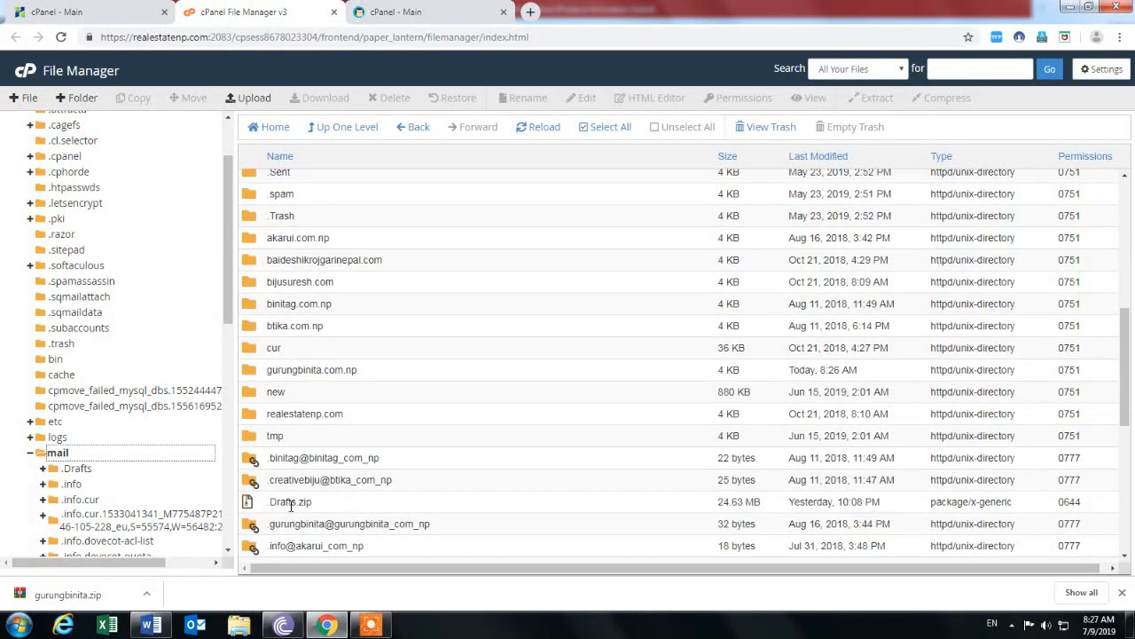
{"action": "left_click", "coordinate": [247, 503]}
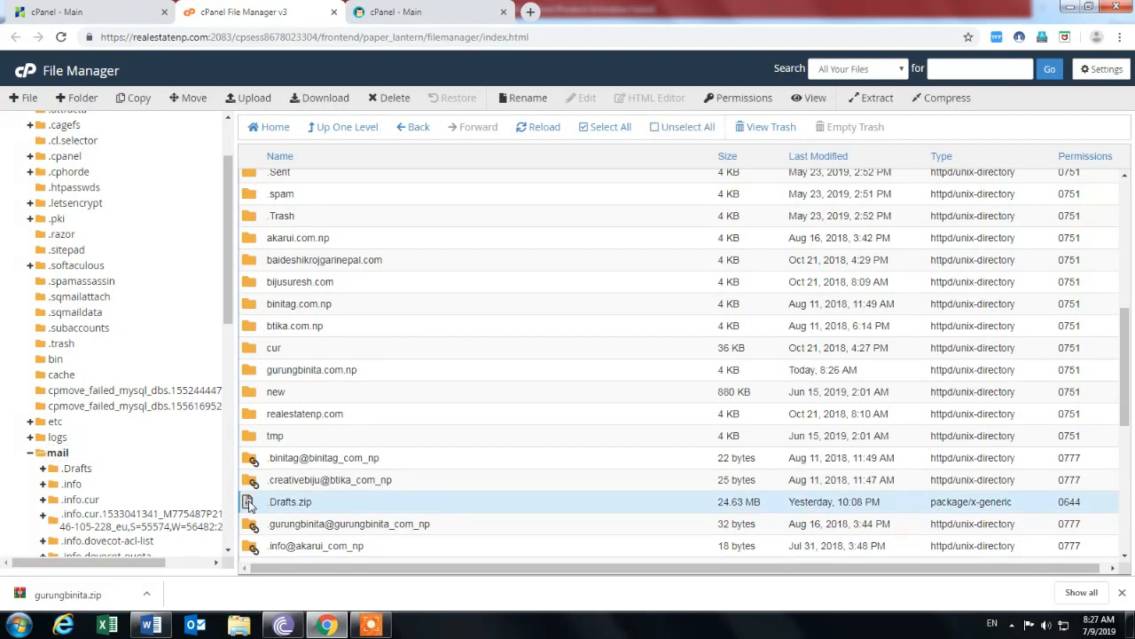
{"action": "right_click", "coordinate": [257, 508]}
{"action": "left_click", "coordinate": [295, 388]}
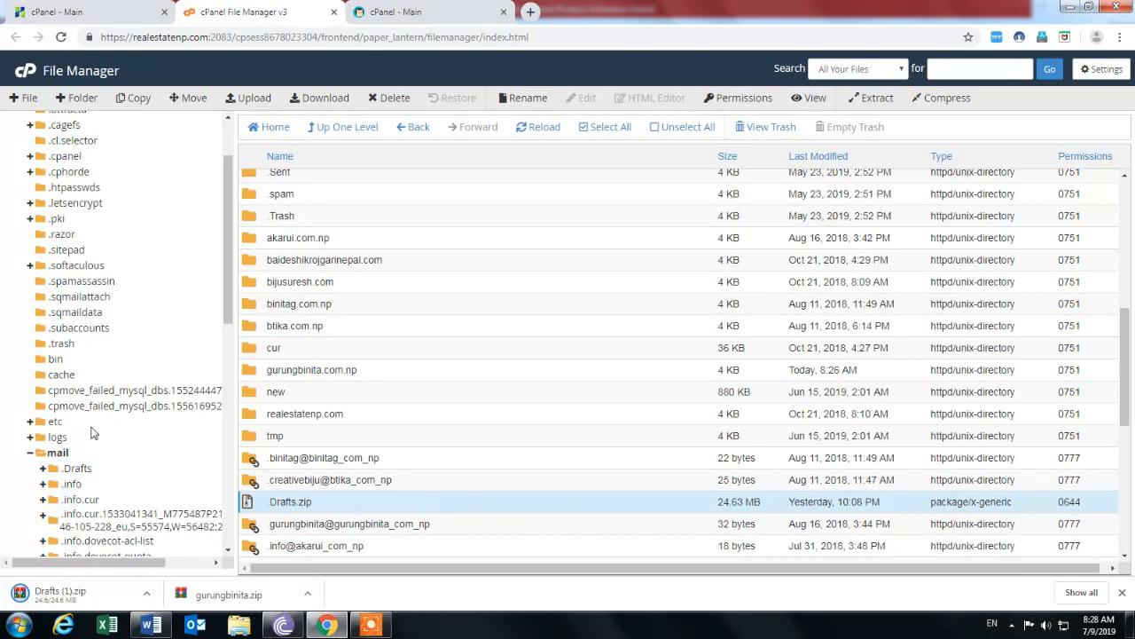
{"action": "scroll", "coordinate": [96, 430], "scroll_direction": "up", "scroll_amount": 2}
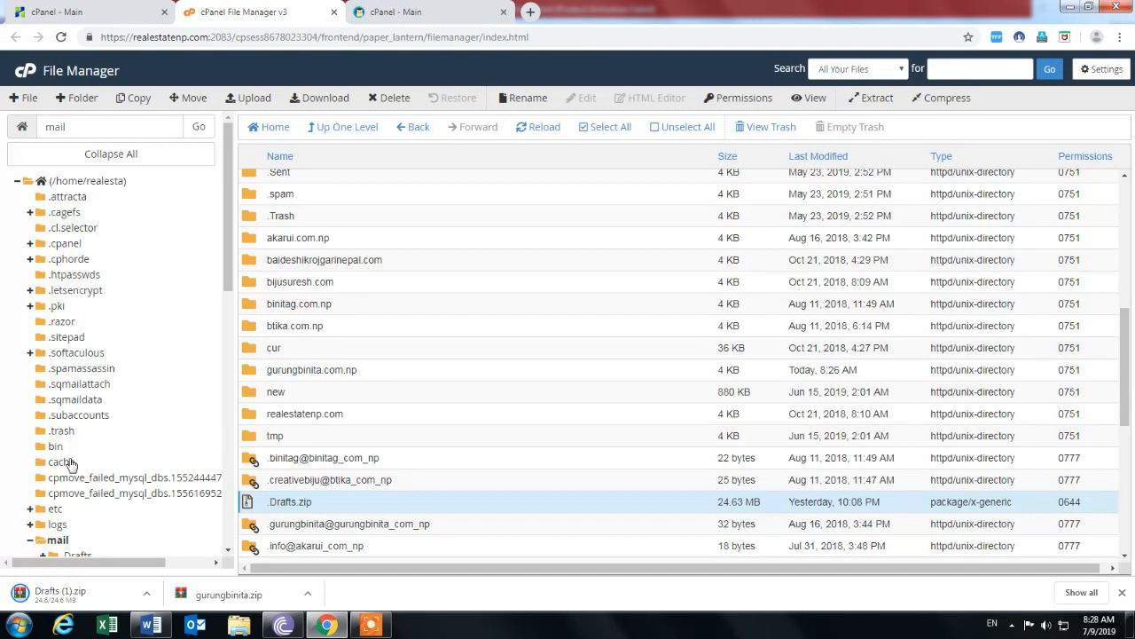
{"action": "left_click", "coordinate": [51, 510]}
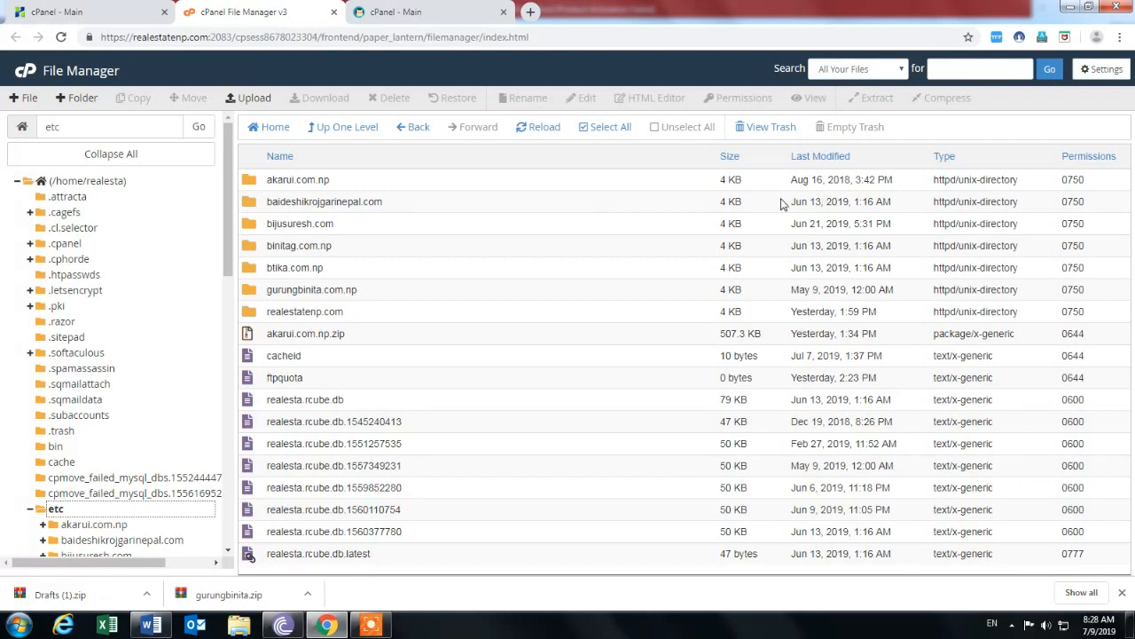
{"action": "scroll", "coordinate": [228, 164], "scroll_direction": "down", "scroll_amount": 1}
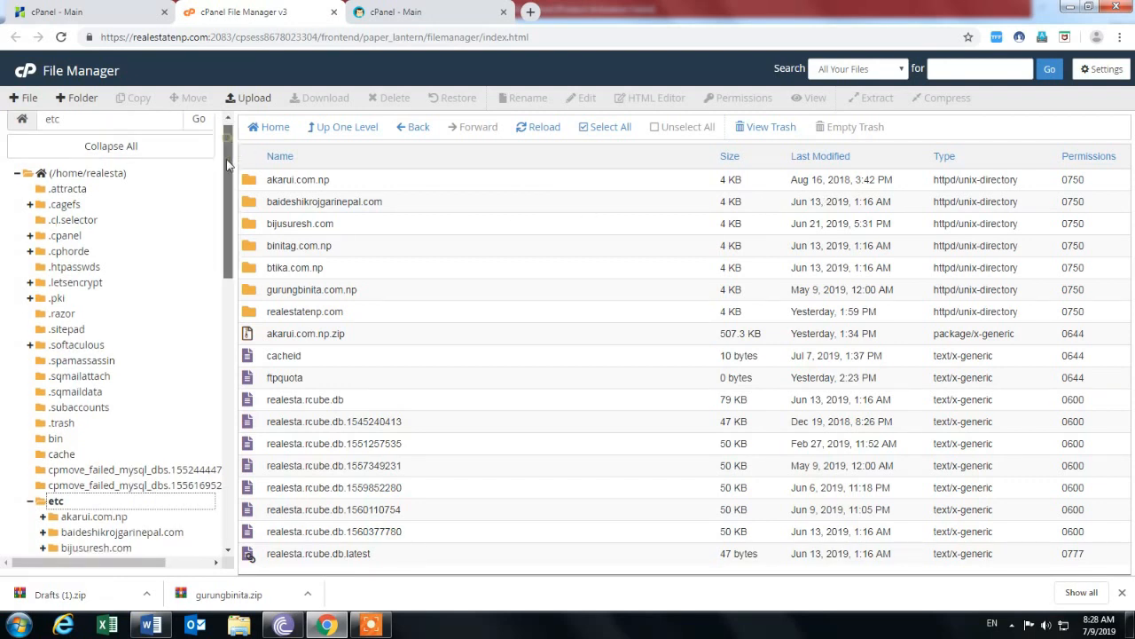
{"action": "scroll", "coordinate": [228, 164], "scroll_direction": "down", "scroll_amount": 2}
{"action": "scroll", "coordinate": [232, 150], "scroll_direction": "up", "scroll_amount": 3}
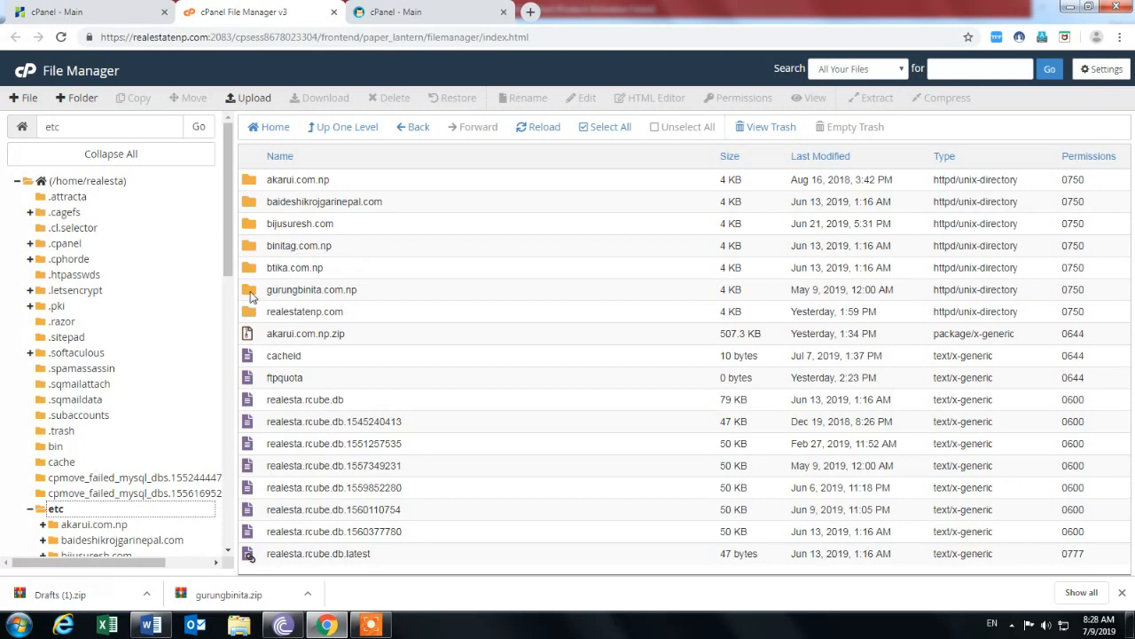
{"action": "double_click", "coordinate": [251, 296]}
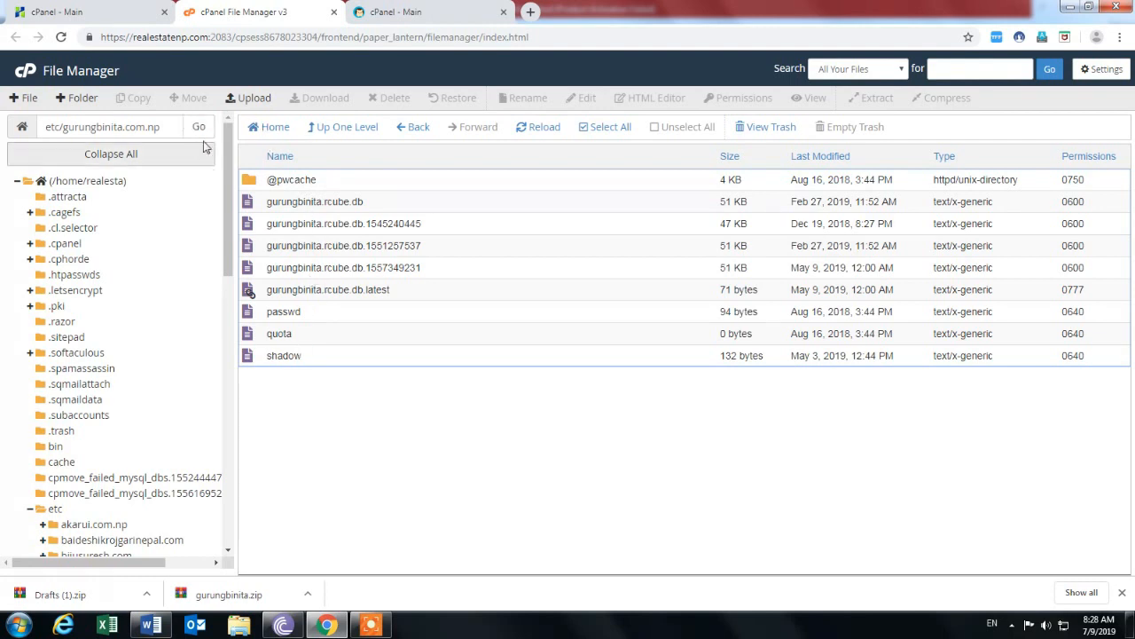
{"action": "left_click", "coordinate": [411, 129]}
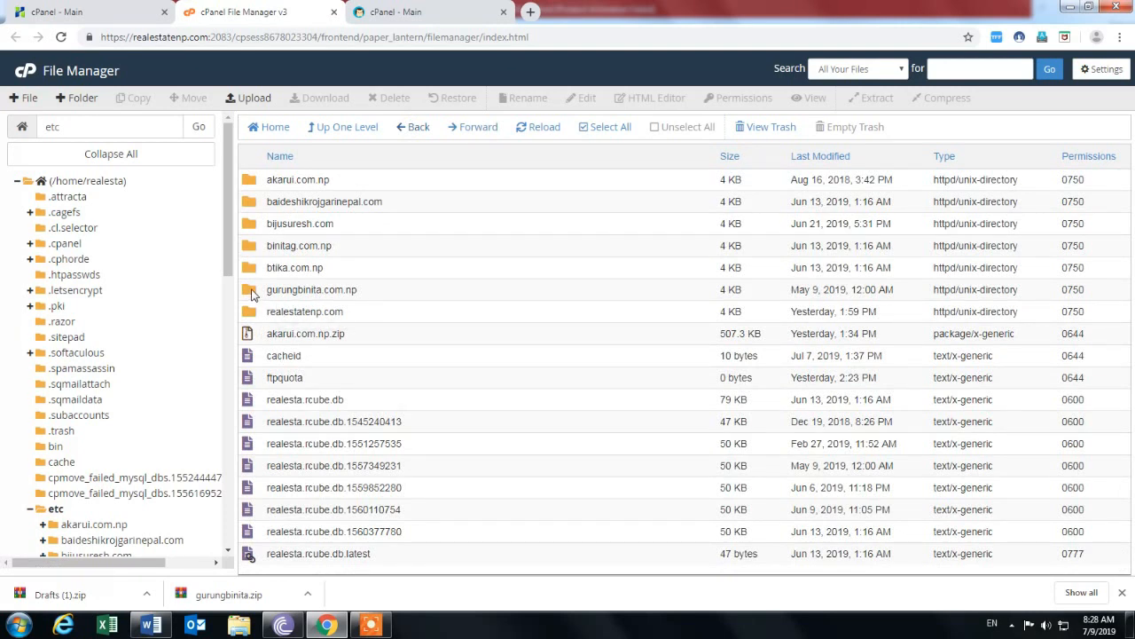
{"action": "right_click", "coordinate": [251, 294]}
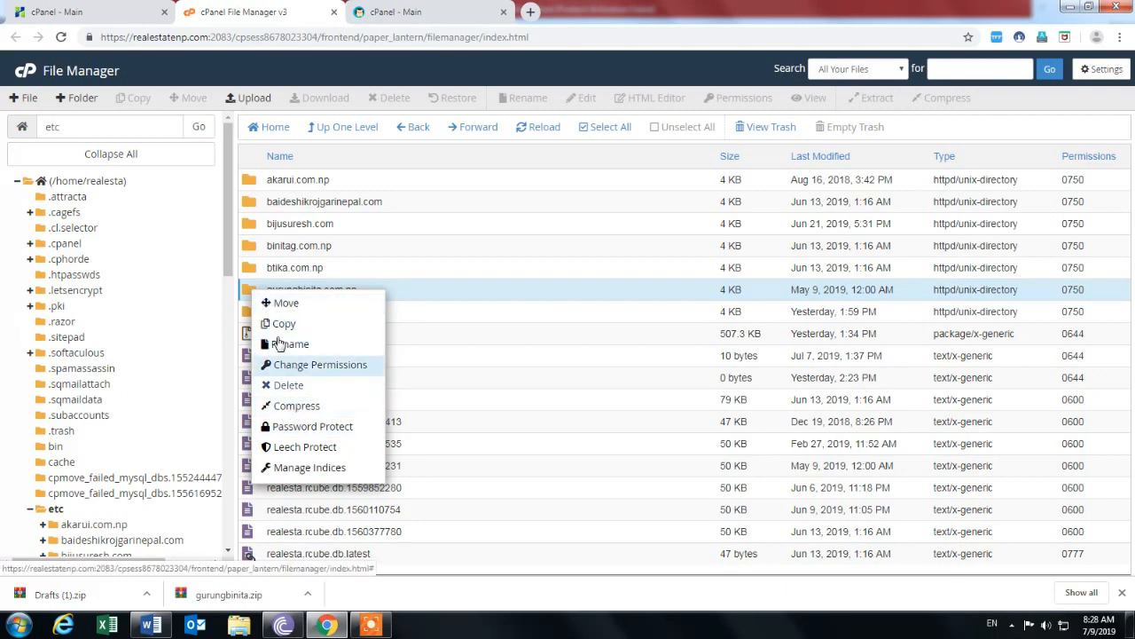
{"action": "left_click", "coordinate": [249, 296]}
{"action": "left_click", "coordinate": [251, 295]}
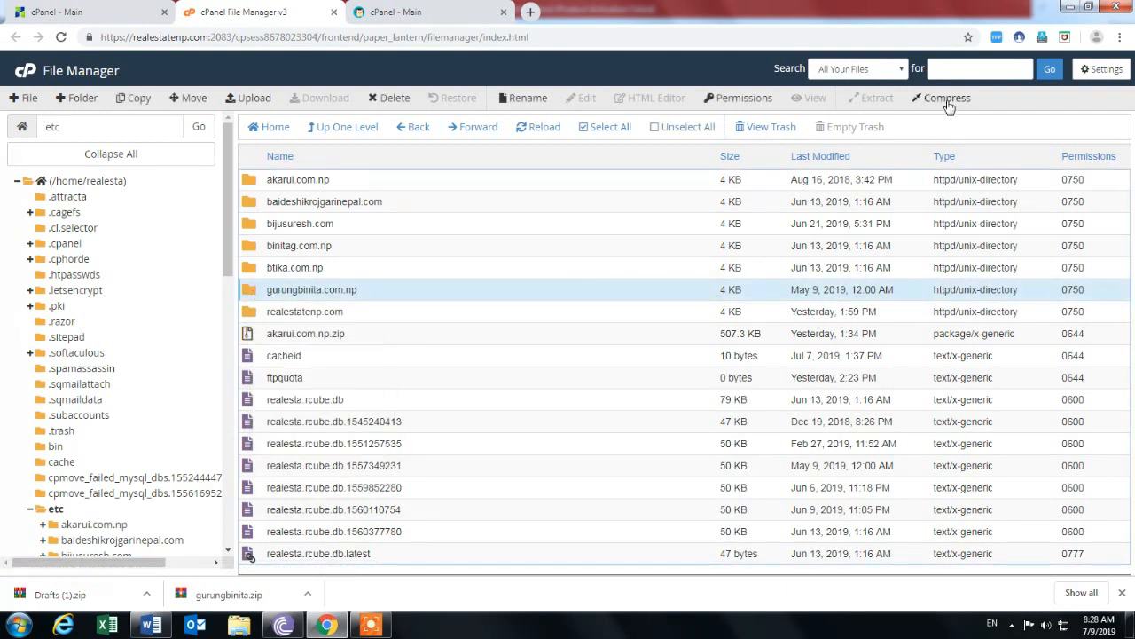
{"action": "right_click", "coordinate": [250, 292]}
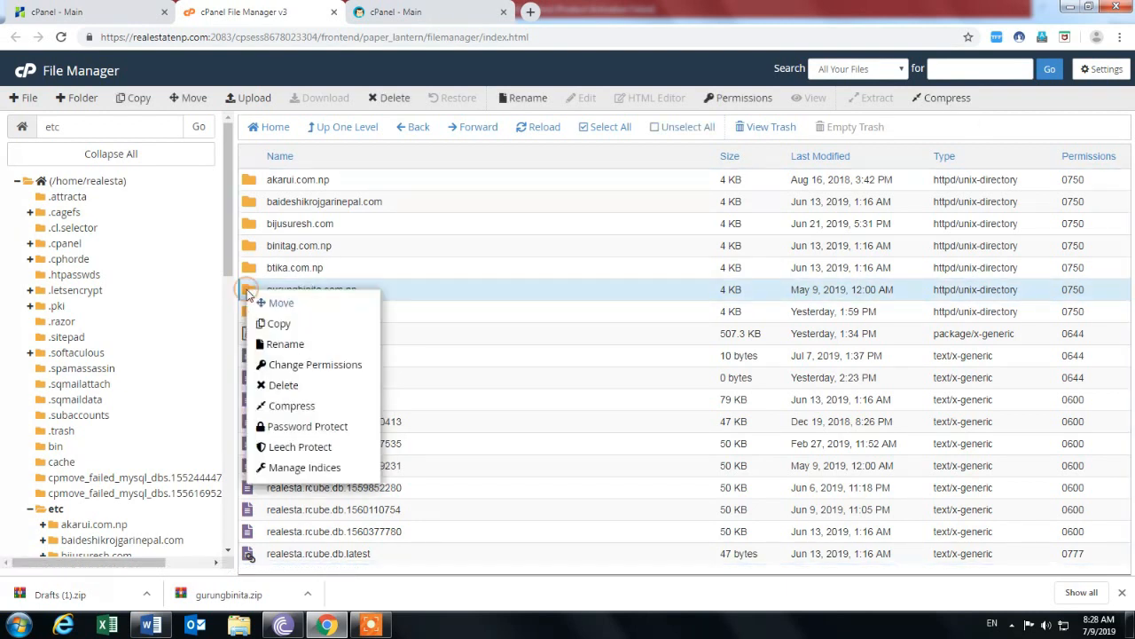
{"action": "left_click", "coordinate": [293, 407]}
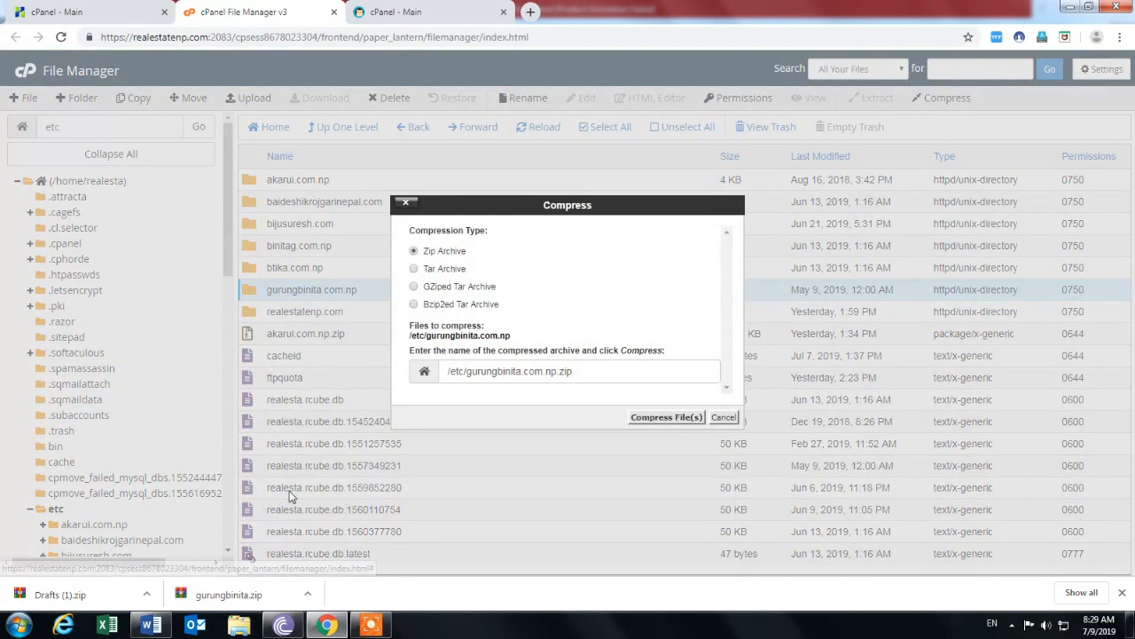
{"action": "left_click", "coordinate": [657, 416]}
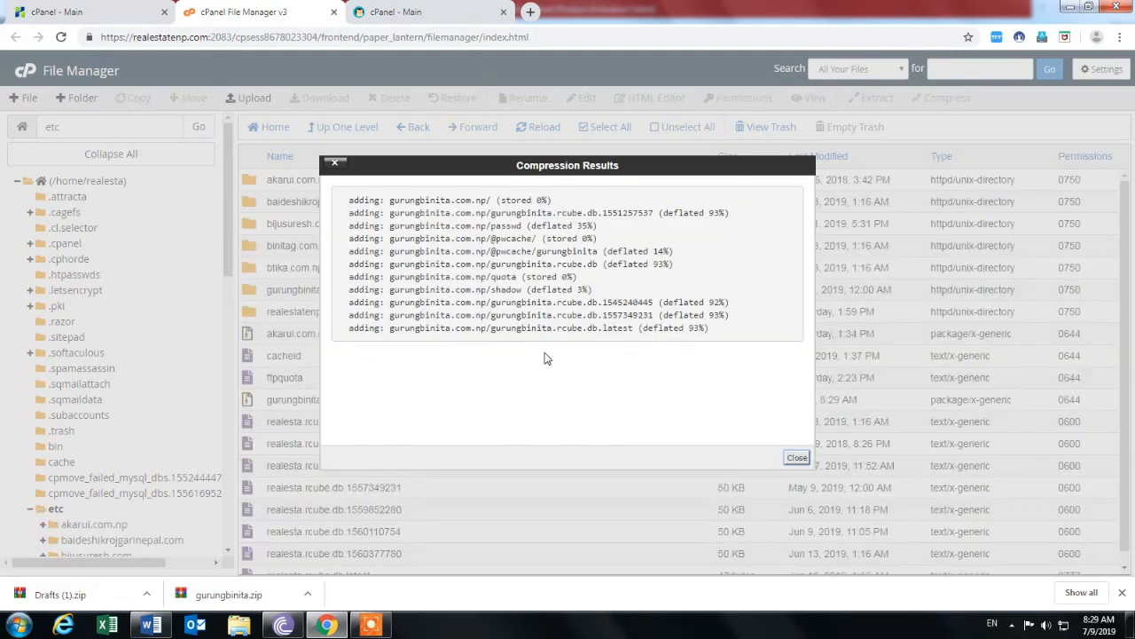
{"action": "left_click", "coordinate": [797, 457]}
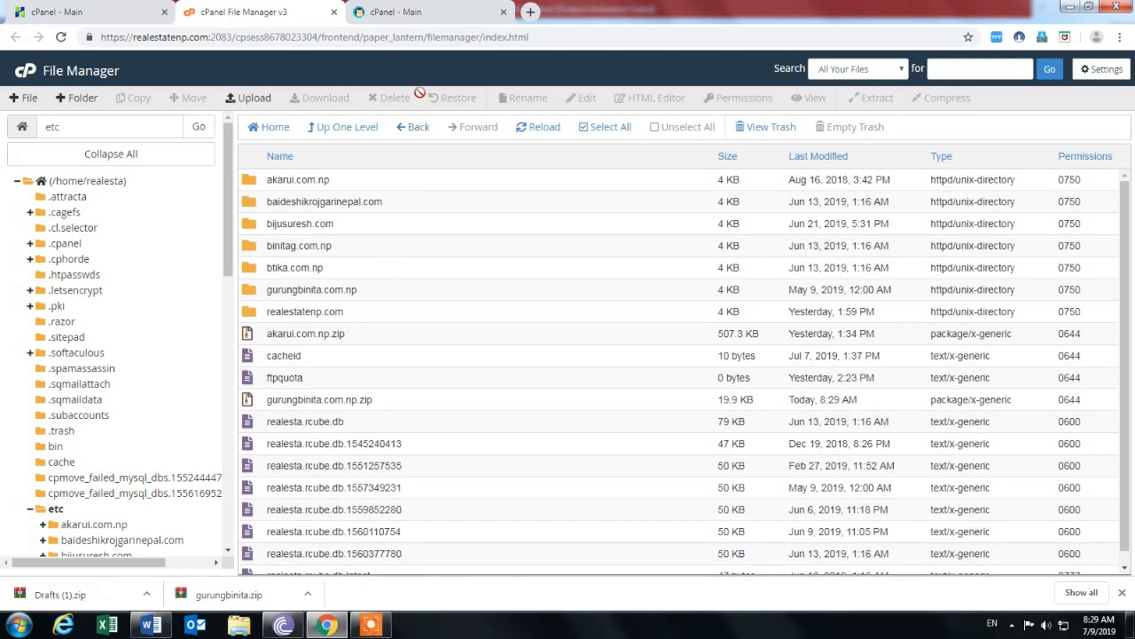
{"action": "left_click", "coordinate": [93, 10]}
{"action": "left_click", "coordinate": [114, 187]}
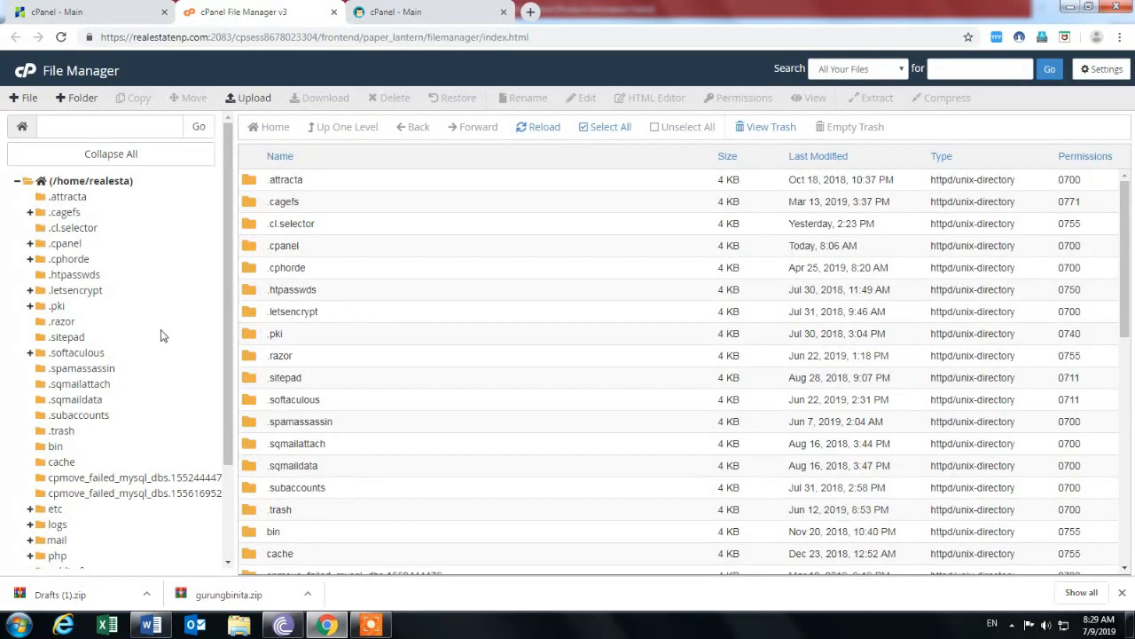
{"action": "scroll", "coordinate": [163, 427], "scroll_direction": "down", "scroll_amount": 2}
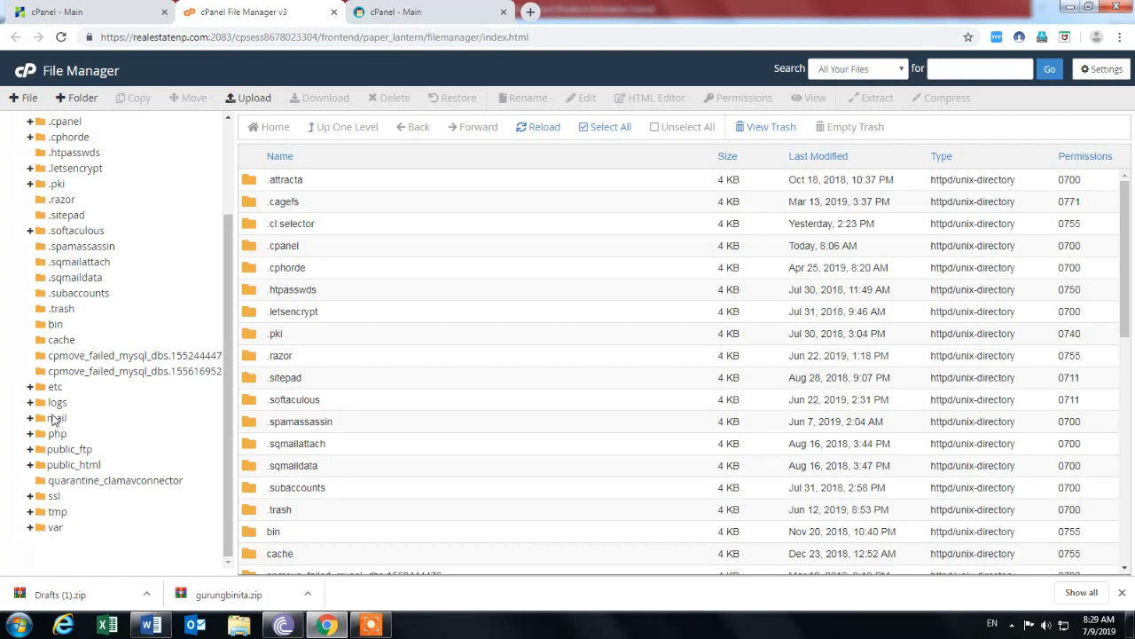
{"action": "left_click", "coordinate": [56, 421]}
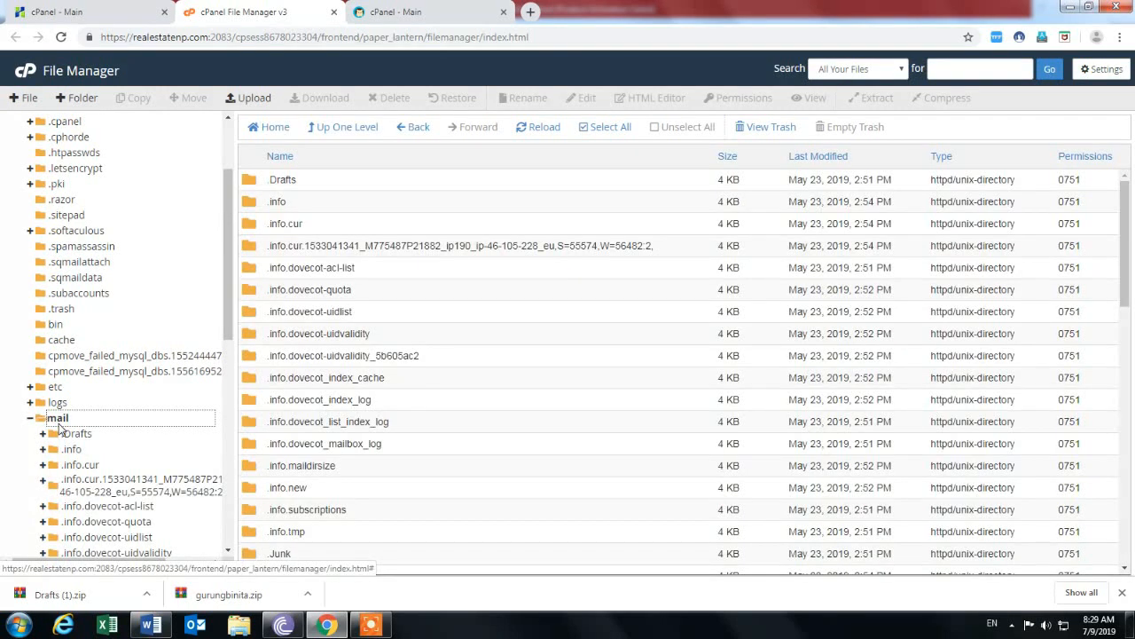
{"action": "scroll", "coordinate": [388, 421], "scroll_direction": "down", "scroll_amount": 3}
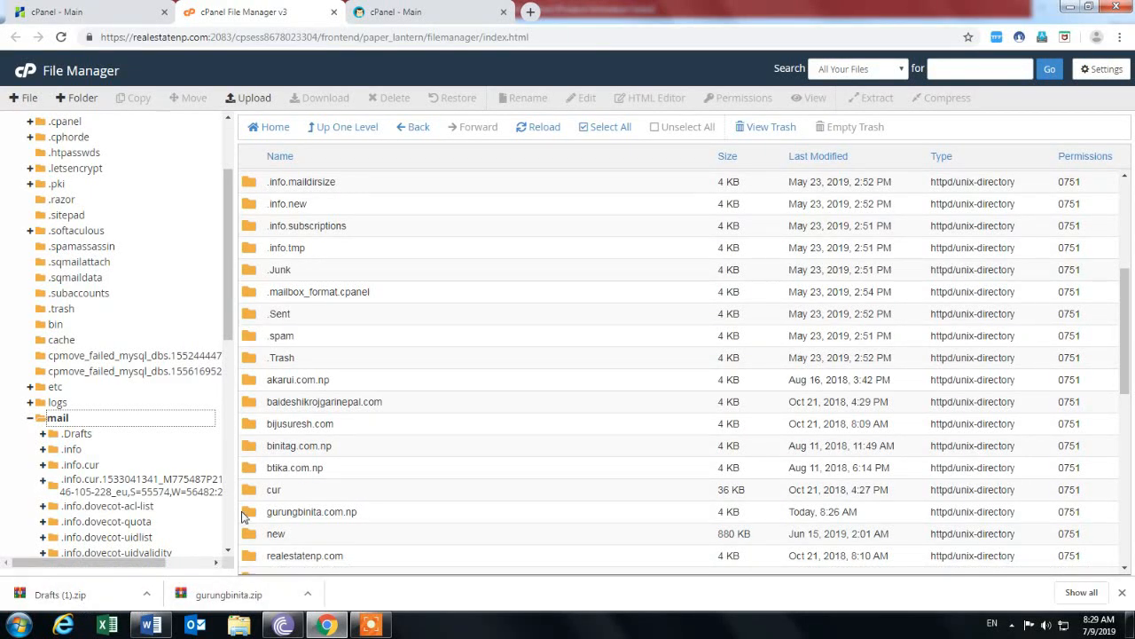
{"action": "double_click", "coordinate": [251, 513]}
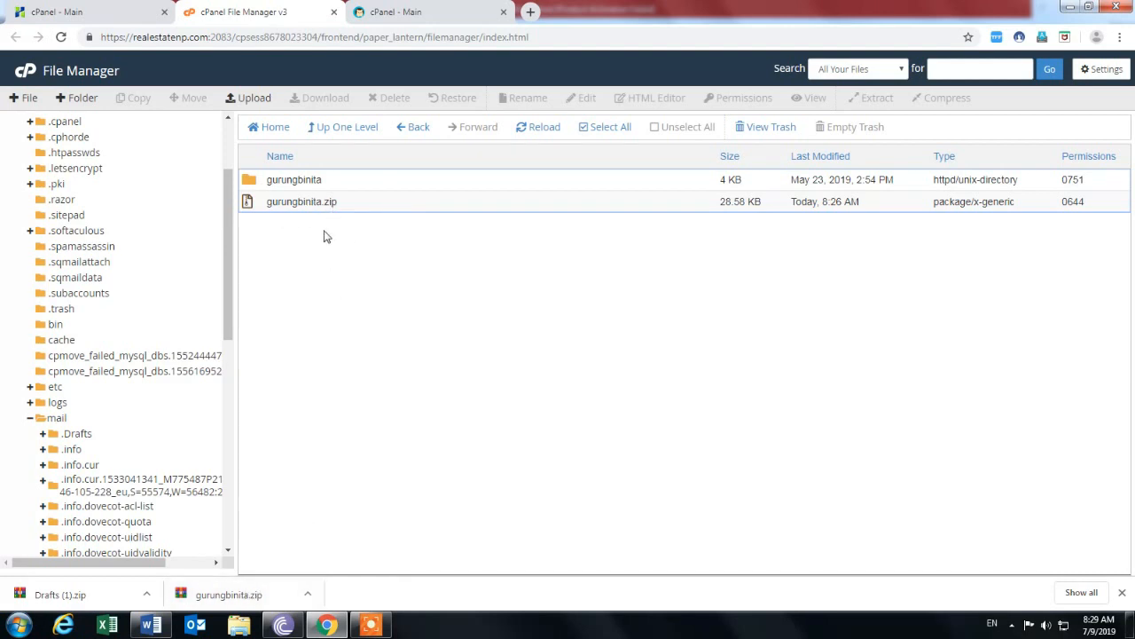
{"action": "left_click", "coordinate": [251, 99]}
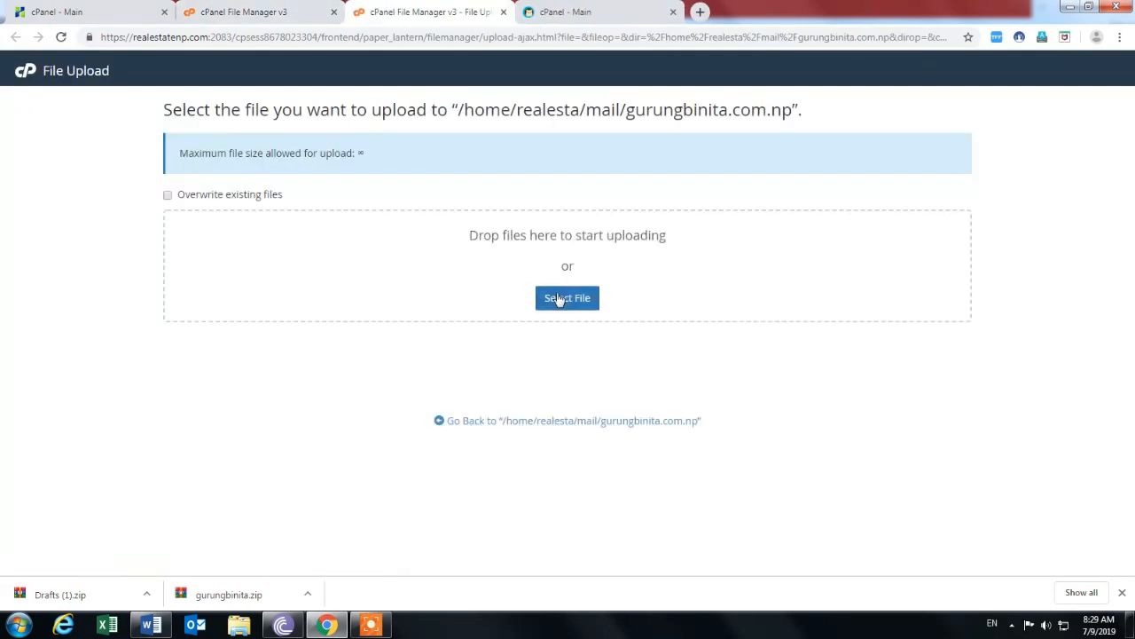
{"action": "left_click", "coordinate": [565, 300]}
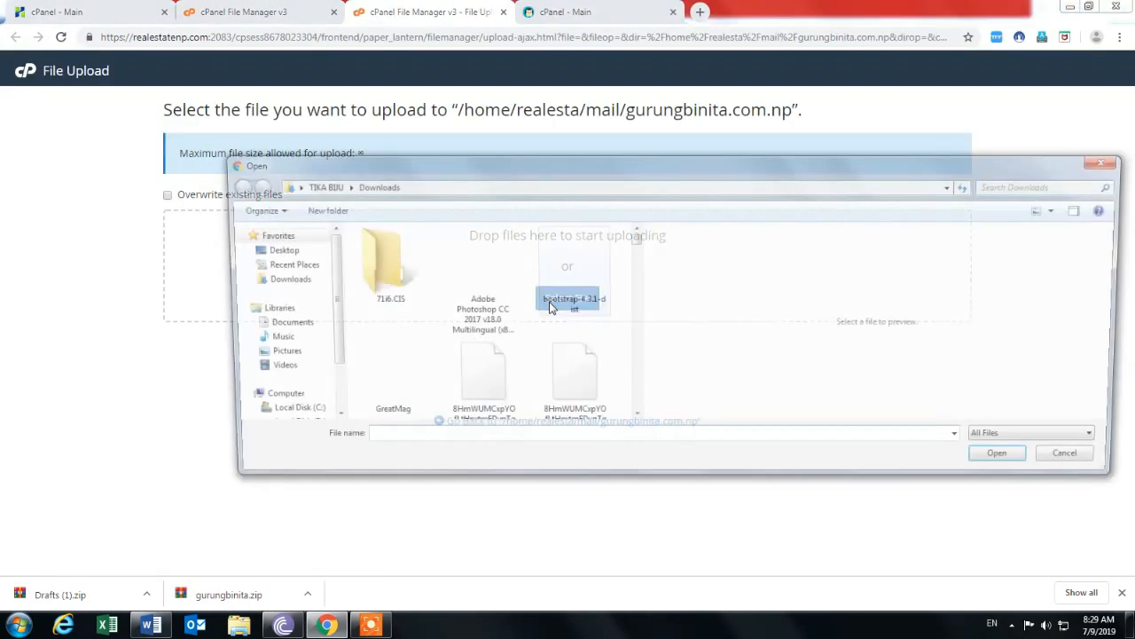
{"action": "left_click", "coordinate": [276, 280]}
{"action": "left_click", "coordinate": [379, 442]}
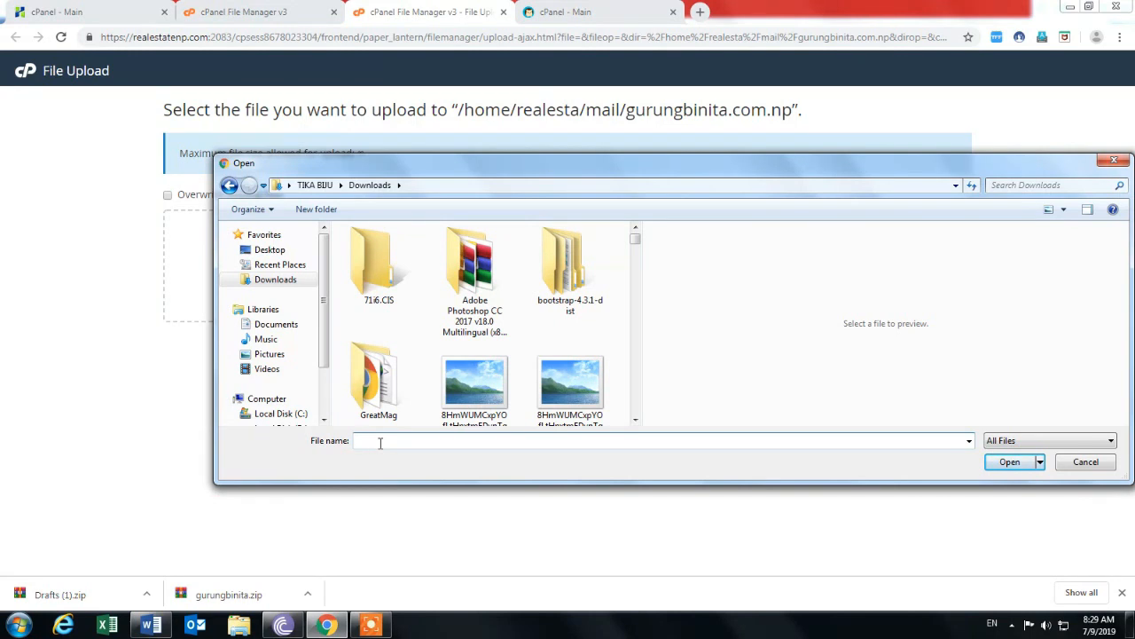
{"action": "type", "text": "guru"}
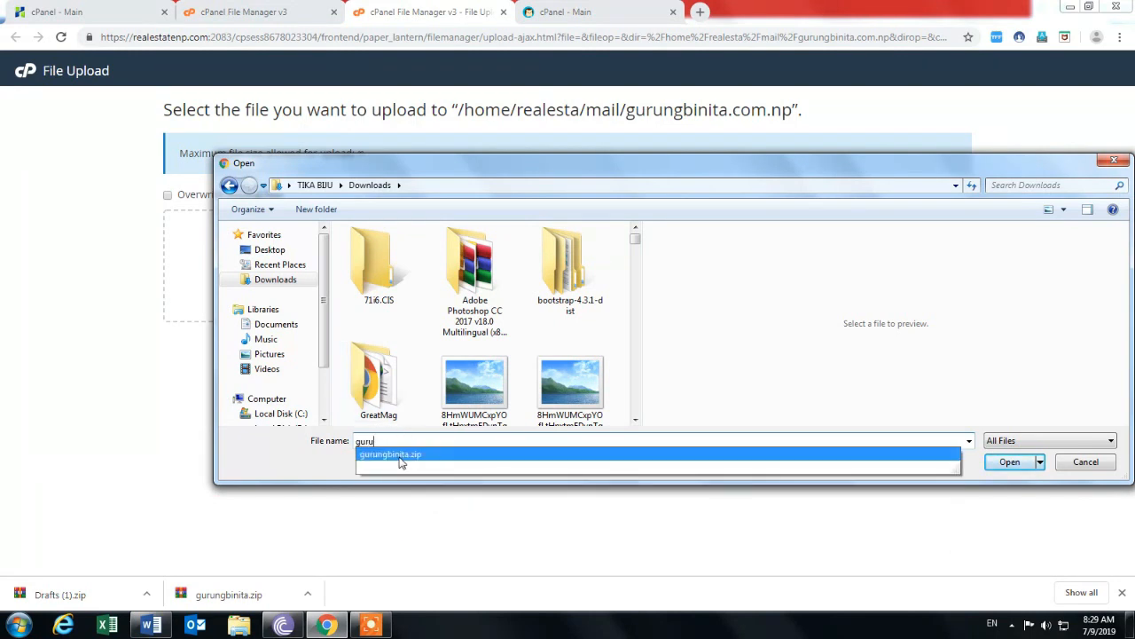
{"action": "left_click", "coordinate": [404, 456]}
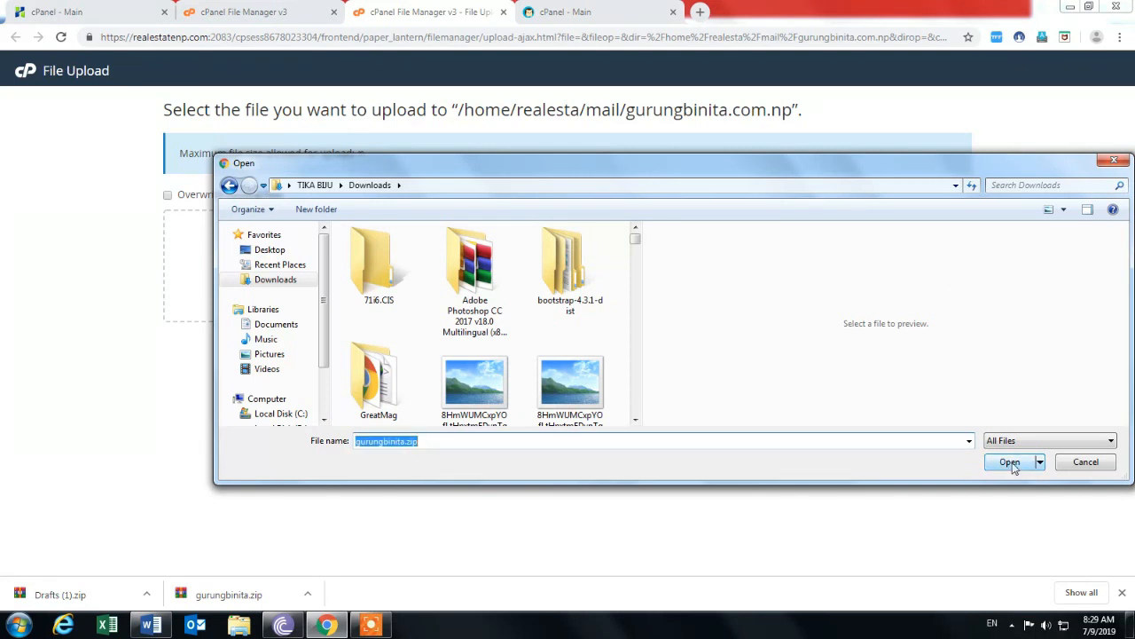
{"action": "left_click", "coordinate": [1114, 160]}
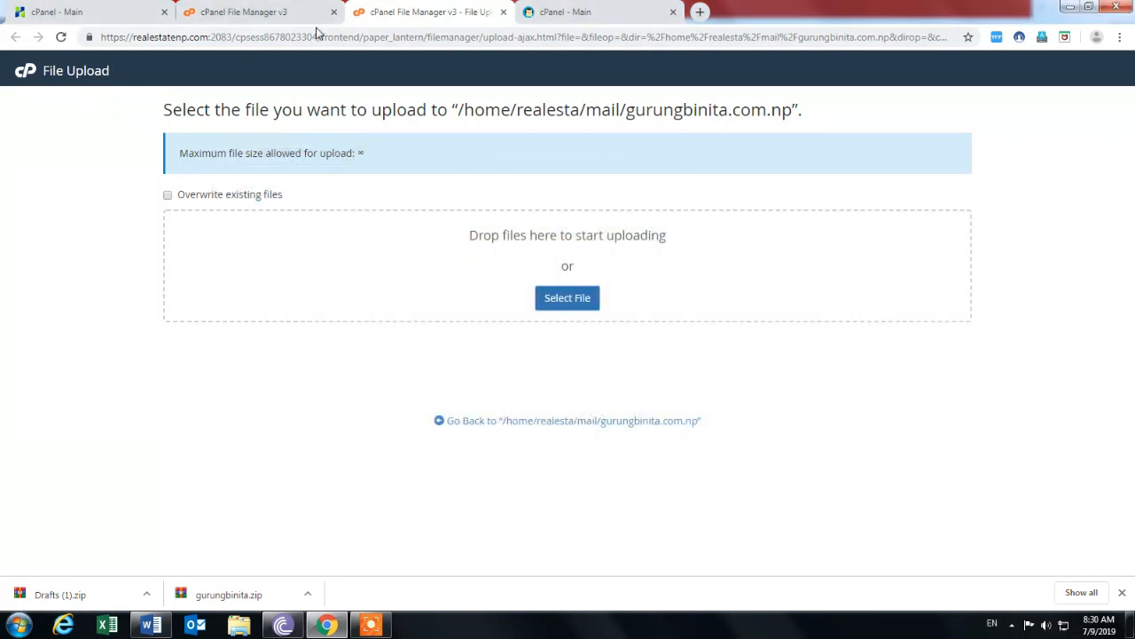
{"action": "left_click", "coordinate": [503, 13]}
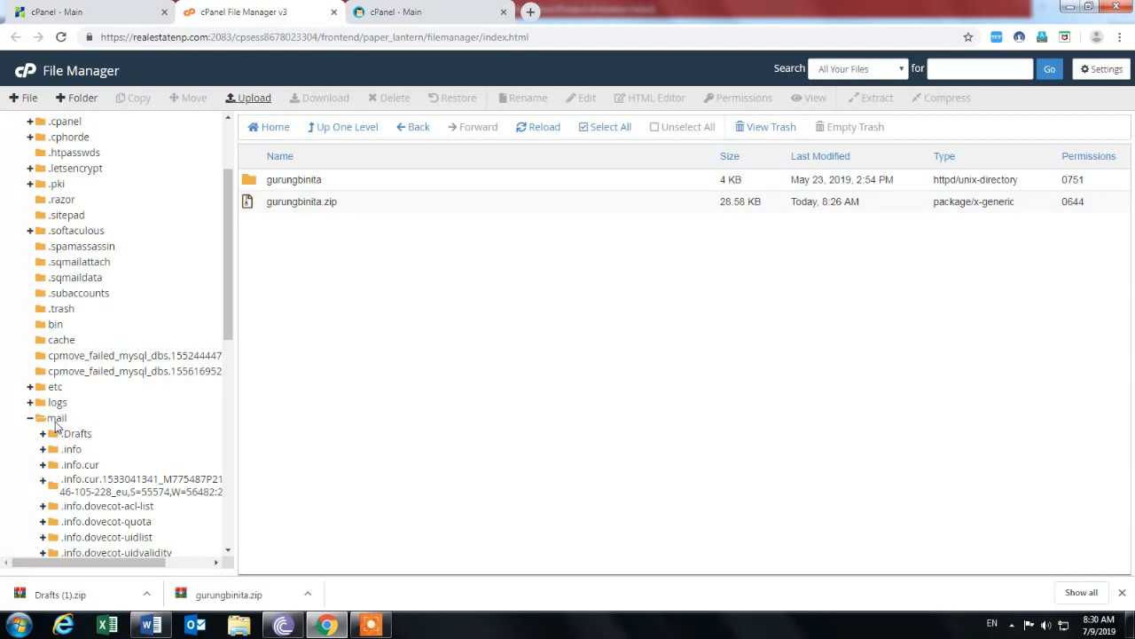
Show the mail folder, toggle its subfolders, and expand etc to list domain subfolders.
{"action": "left_click", "coordinate": [56, 419]}
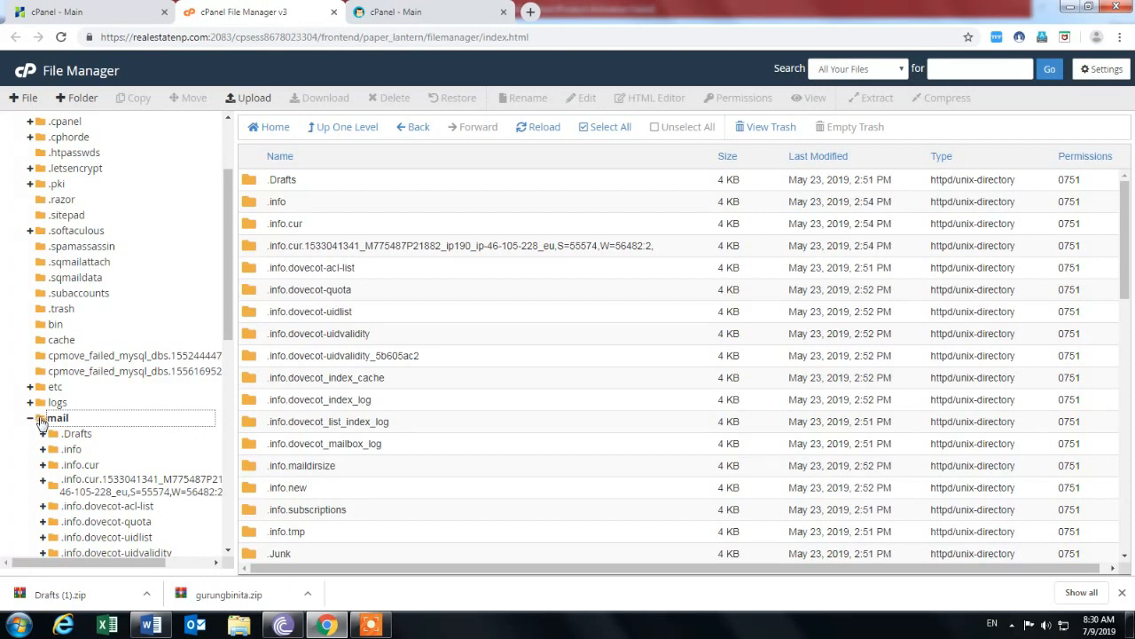
{"action": "left_click", "coordinate": [37, 419]}
{"action": "left_click", "coordinate": [39, 419]}
{"action": "left_click", "coordinate": [54, 387]}
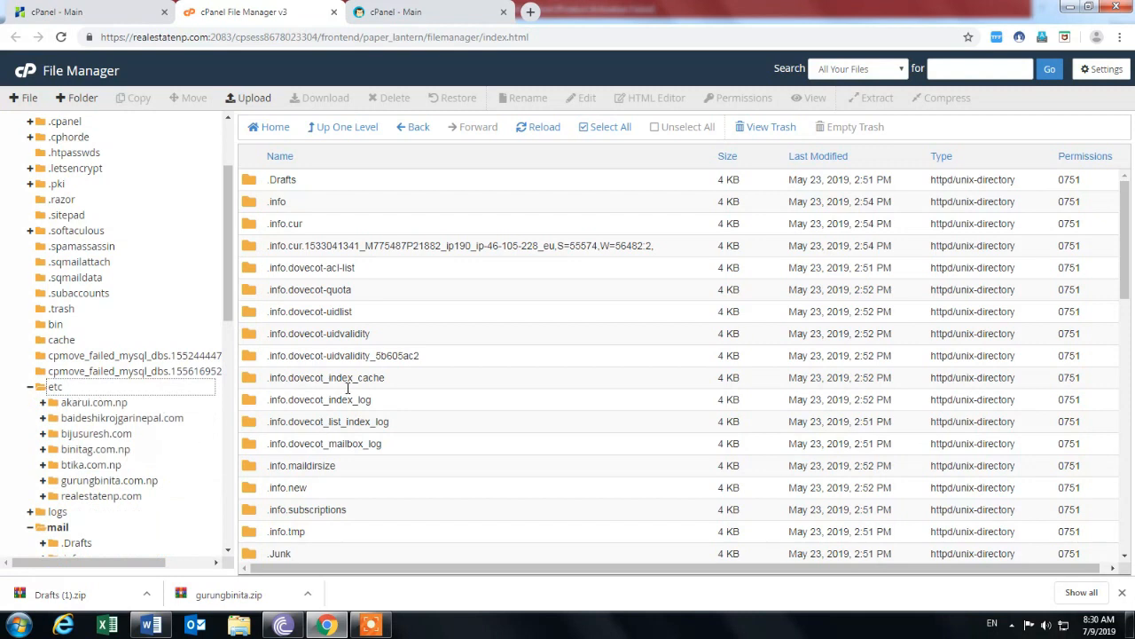
Open and close the Upload page, then switch to the old host's cPanel dashboard.
{"action": "left_click", "coordinate": [254, 99]}
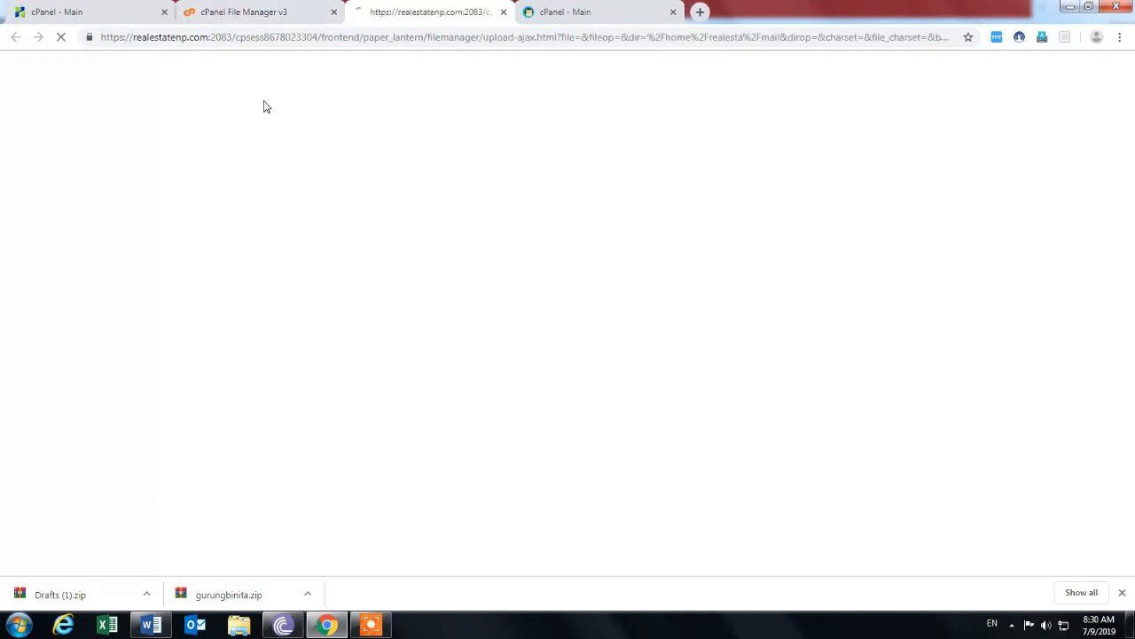
{"action": "left_click", "coordinate": [504, 12]}
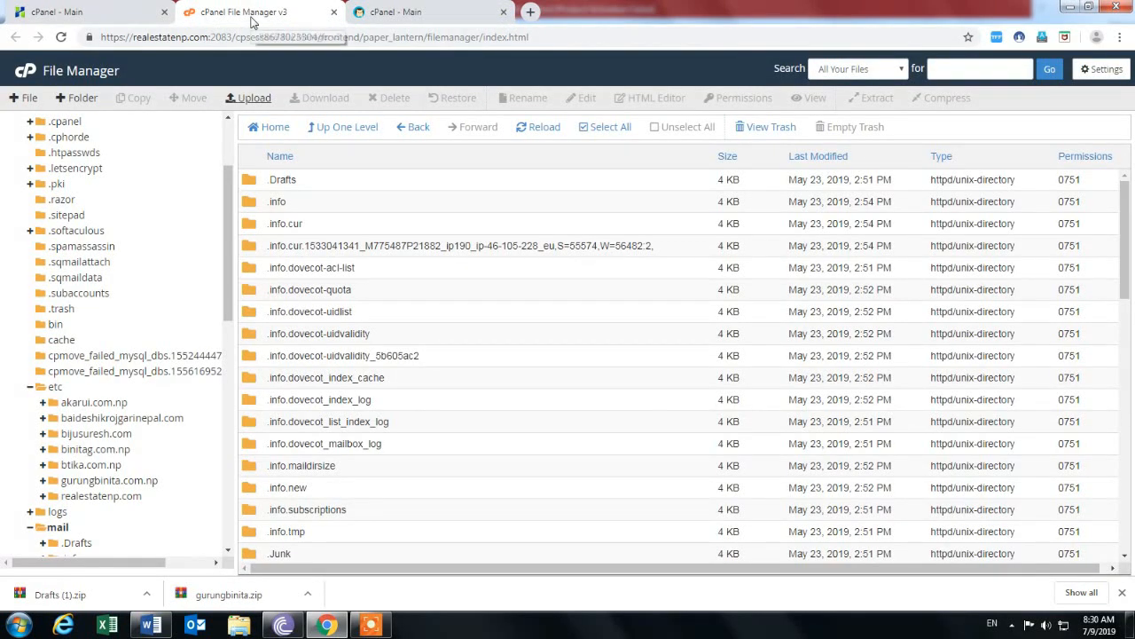
{"action": "left_click", "coordinate": [107, 15]}
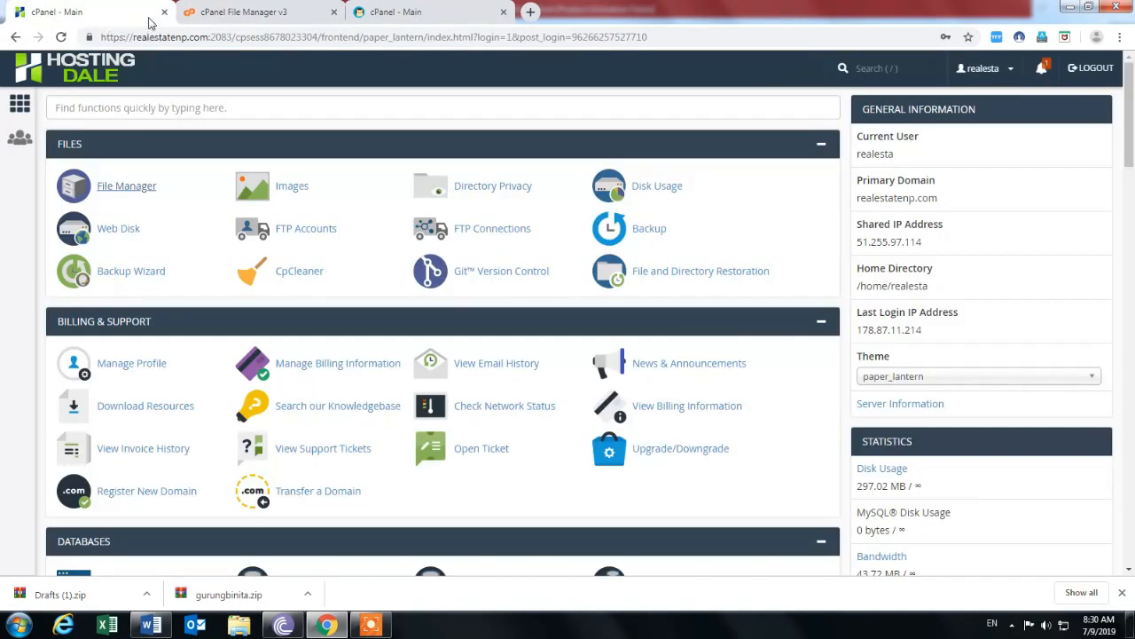
In the Hostens cPanel, open Email Accounts to list its seven email accounts.
{"action": "left_click", "coordinate": [232, 12]}
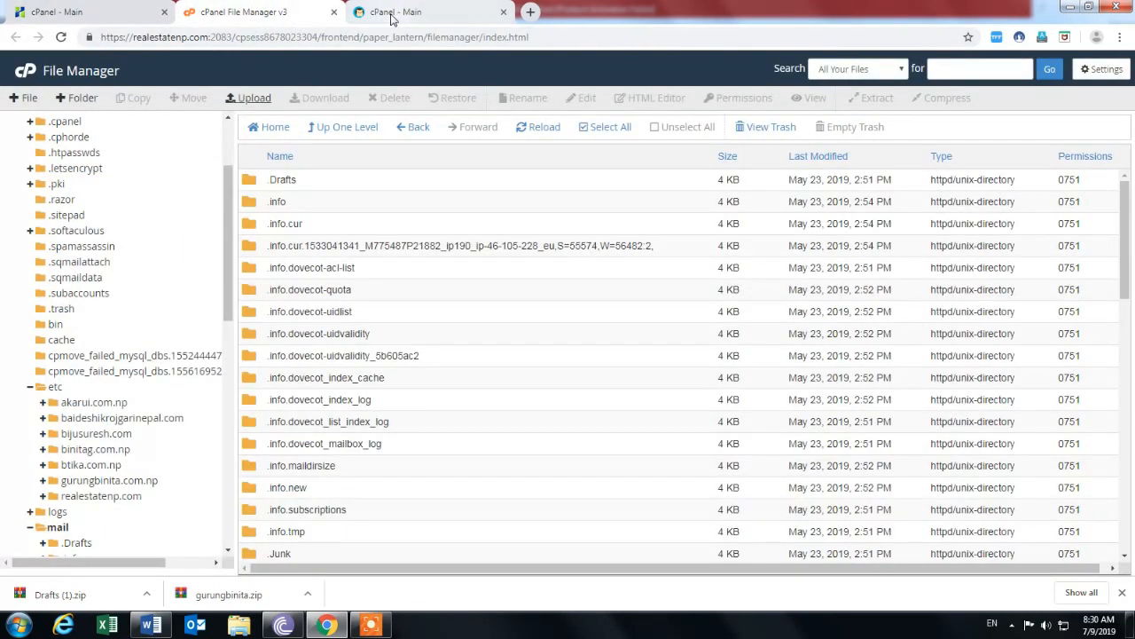
{"action": "left_click", "coordinate": [391, 13]}
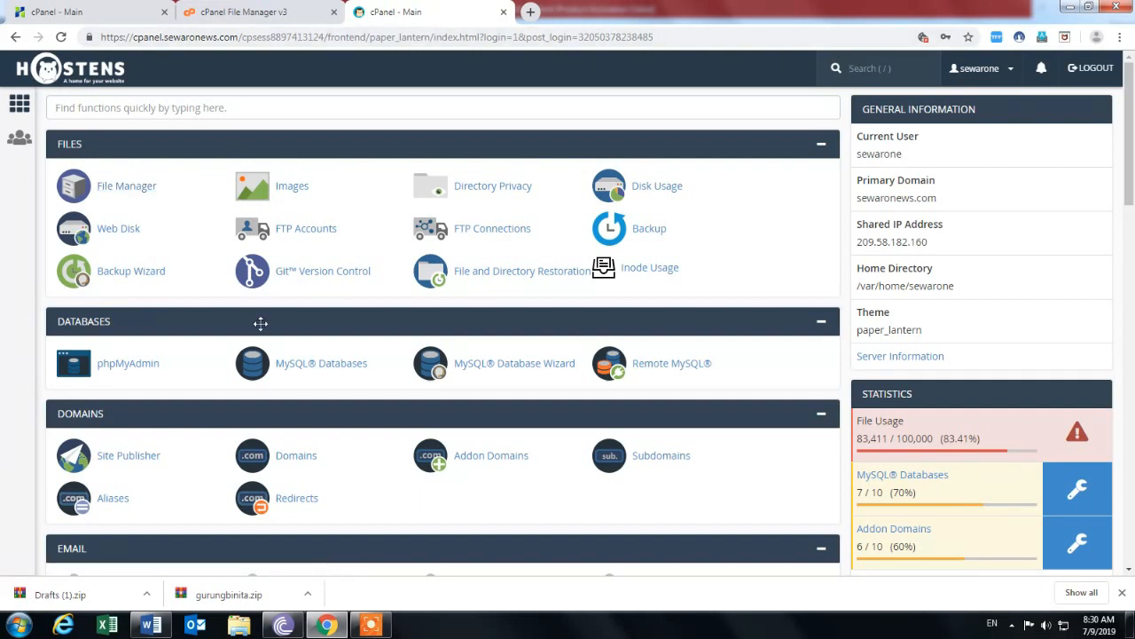
{"action": "scroll", "coordinate": [257, 325], "scroll_direction": "down", "scroll_amount": 2}
{"action": "scroll", "coordinate": [262, 328], "scroll_direction": "down", "scroll_amount": 2}
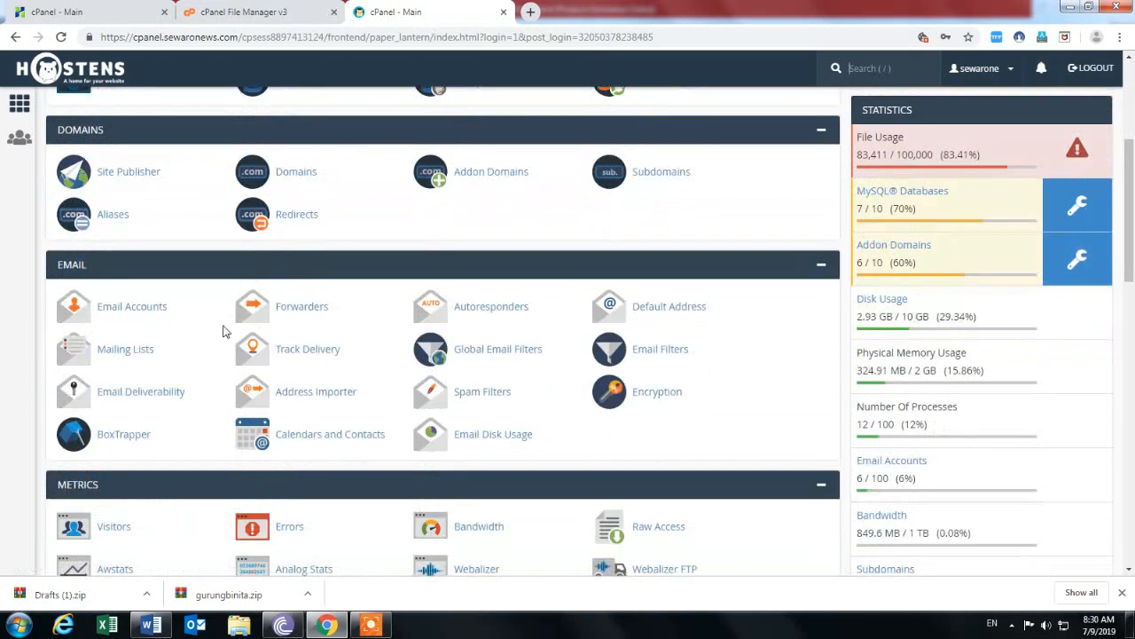
{"action": "left_click", "coordinate": [133, 307]}
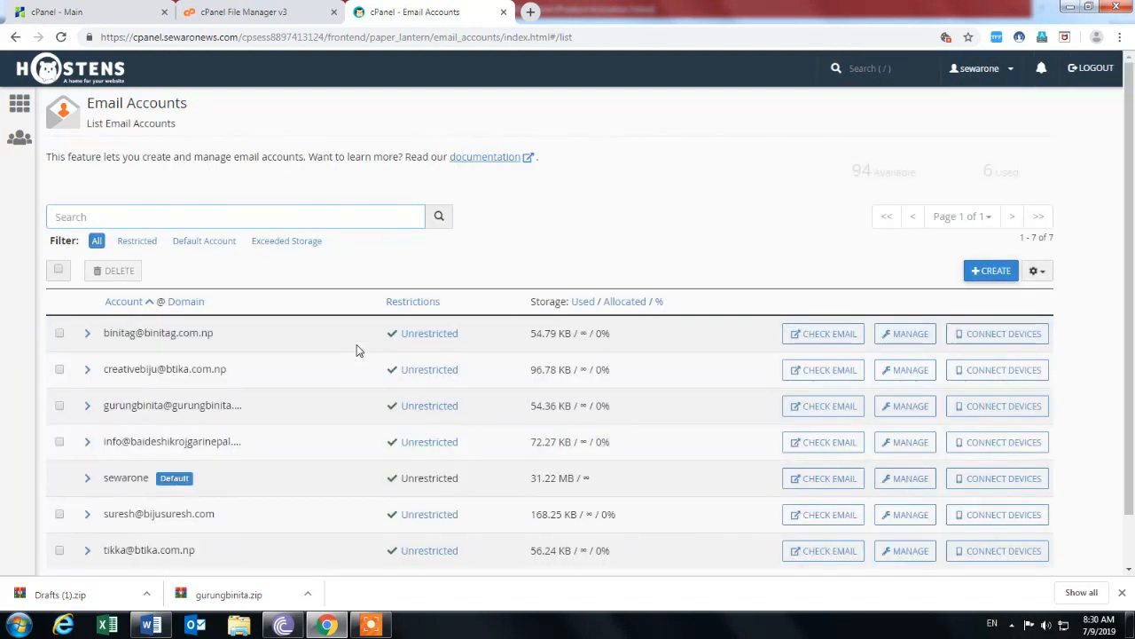
Scroll through the email accounts, then return to the old host's File Manager mail listing.
{"action": "scroll", "coordinate": [356, 350], "scroll_direction": "down", "scroll_amount": 1}
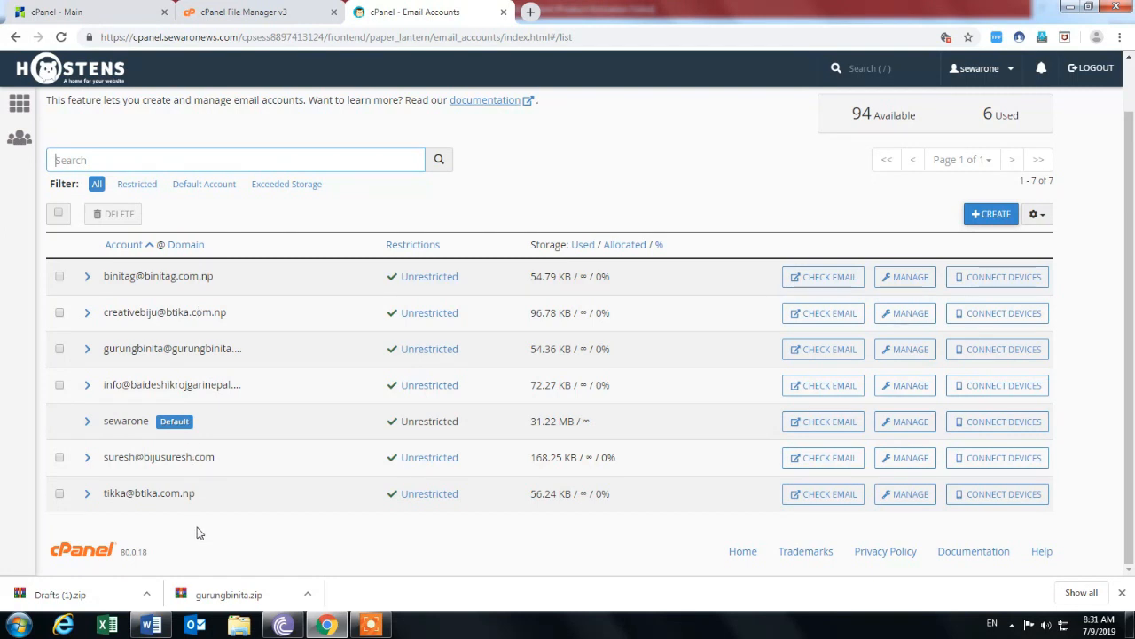
{"action": "scroll", "coordinate": [197, 527], "scroll_direction": "up", "scroll_amount": 1}
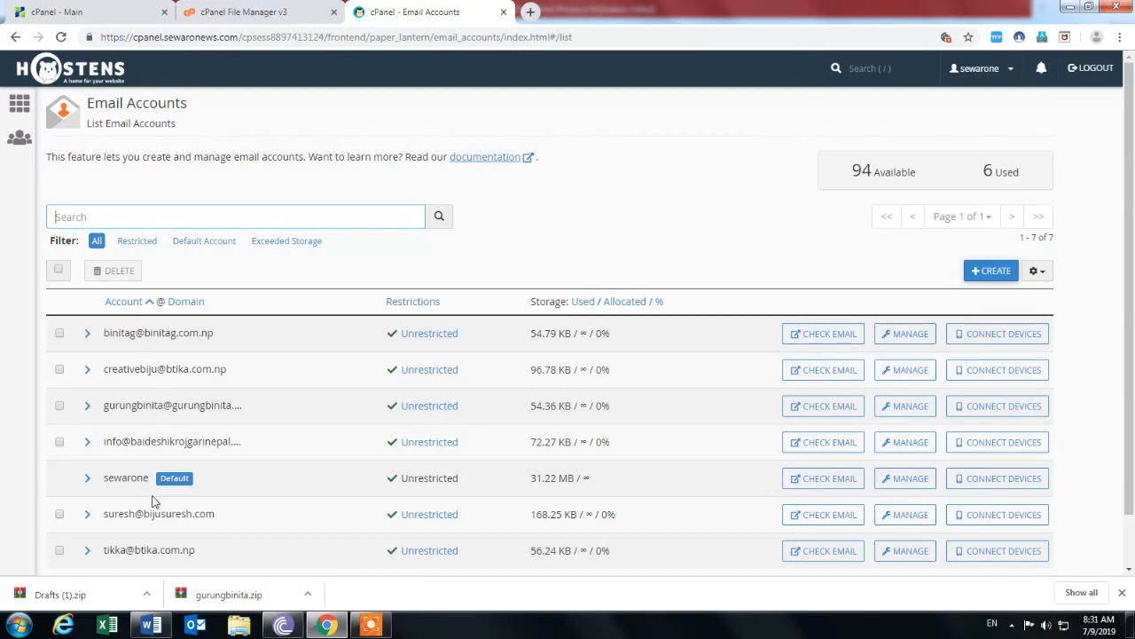
{"action": "left_click", "coordinate": [292, 13]}
{"action": "scroll", "coordinate": [203, 198], "scroll_direction": "up", "scroll_amount": 3}
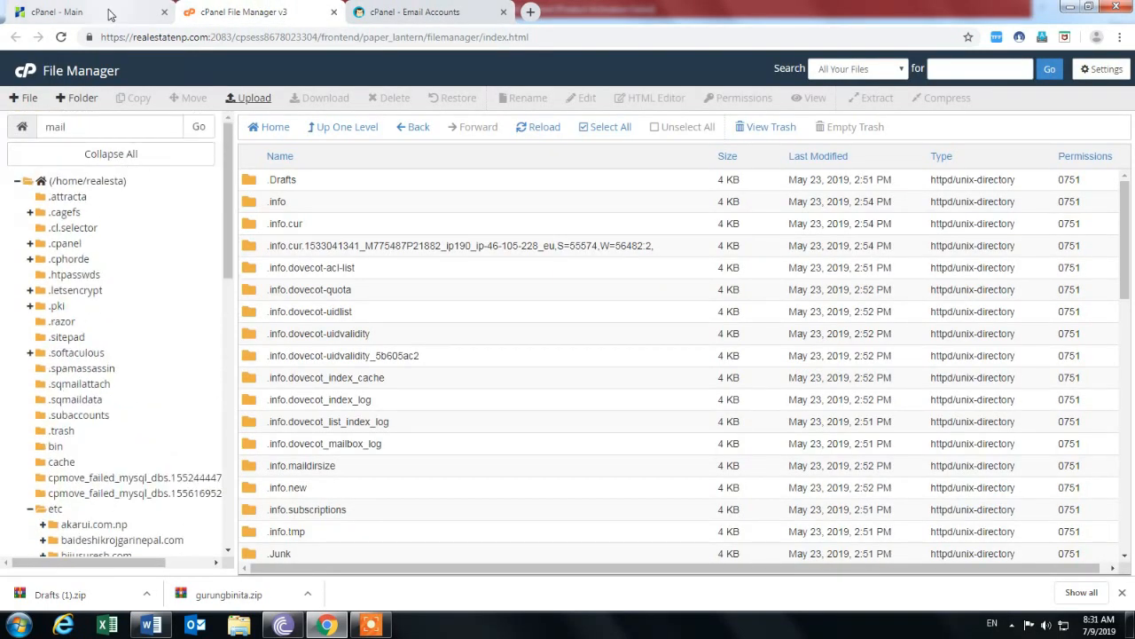
Open the Hostens cPanel Addon Domains page and review the Modify Addon Domain table of six domains.
{"action": "left_click", "coordinate": [408, 12]}
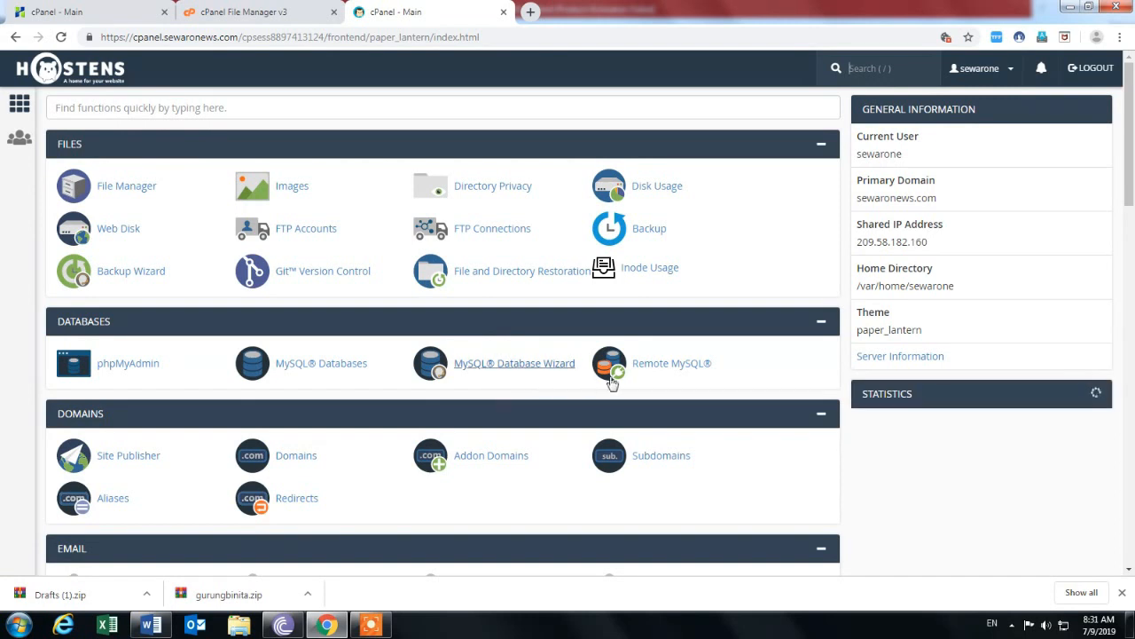
{"action": "left_click", "coordinate": [483, 462]}
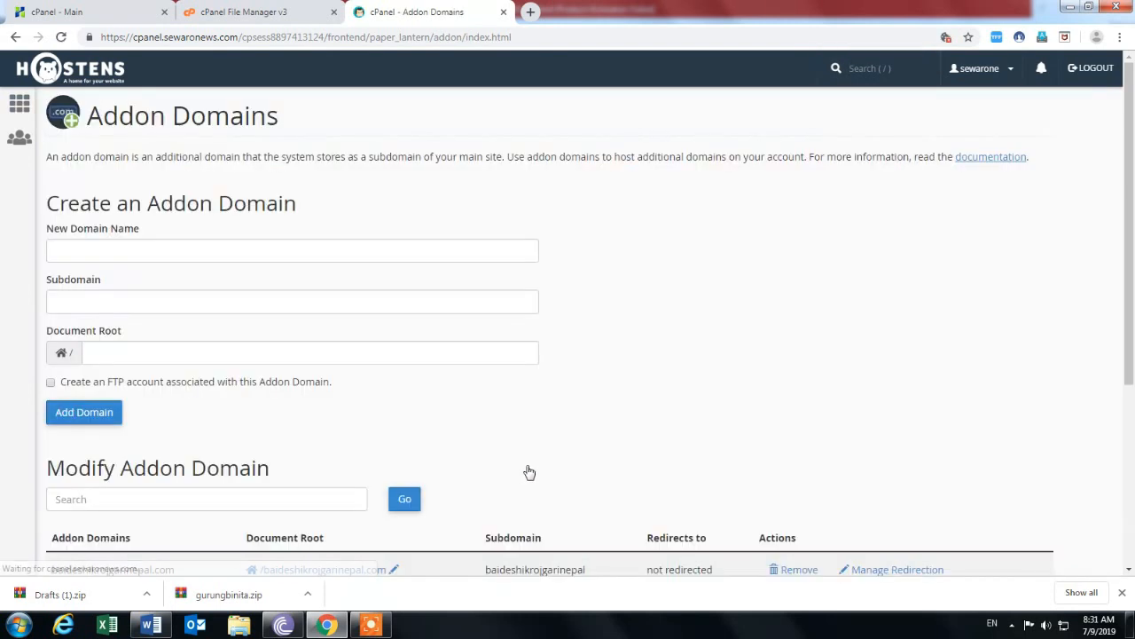
{"action": "scroll", "coordinate": [202, 430], "scroll_direction": "down", "scroll_amount": 3}
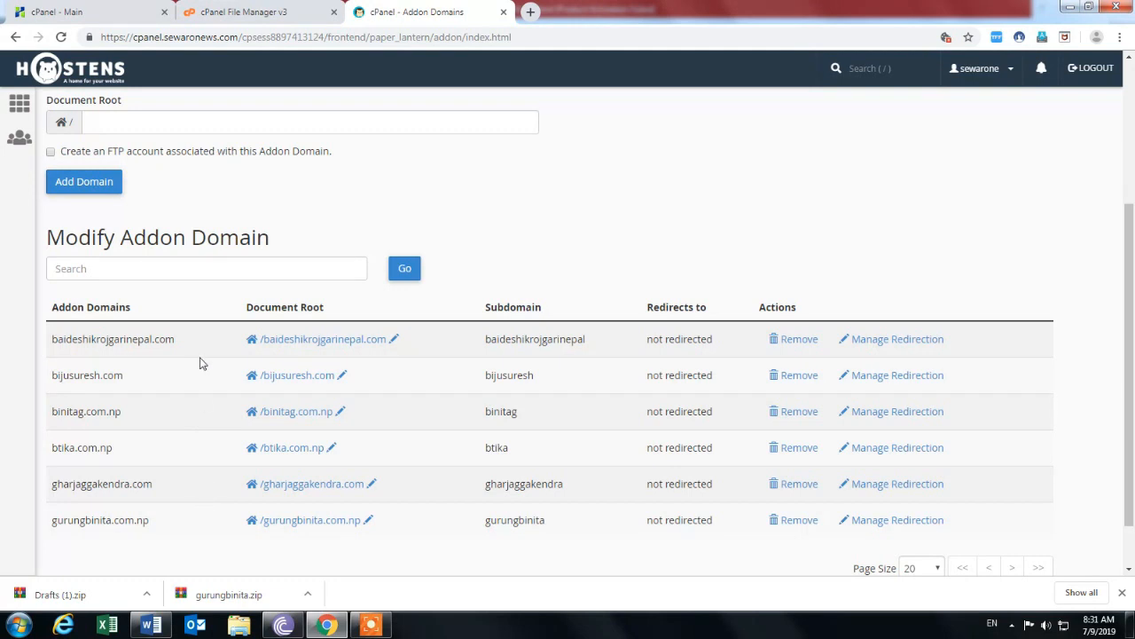
{"action": "scroll", "coordinate": [203, 361], "scroll_direction": "up", "scroll_amount": 1}
{"action": "scroll", "coordinate": [331, 376], "scroll_direction": "down", "scroll_amount": 2}
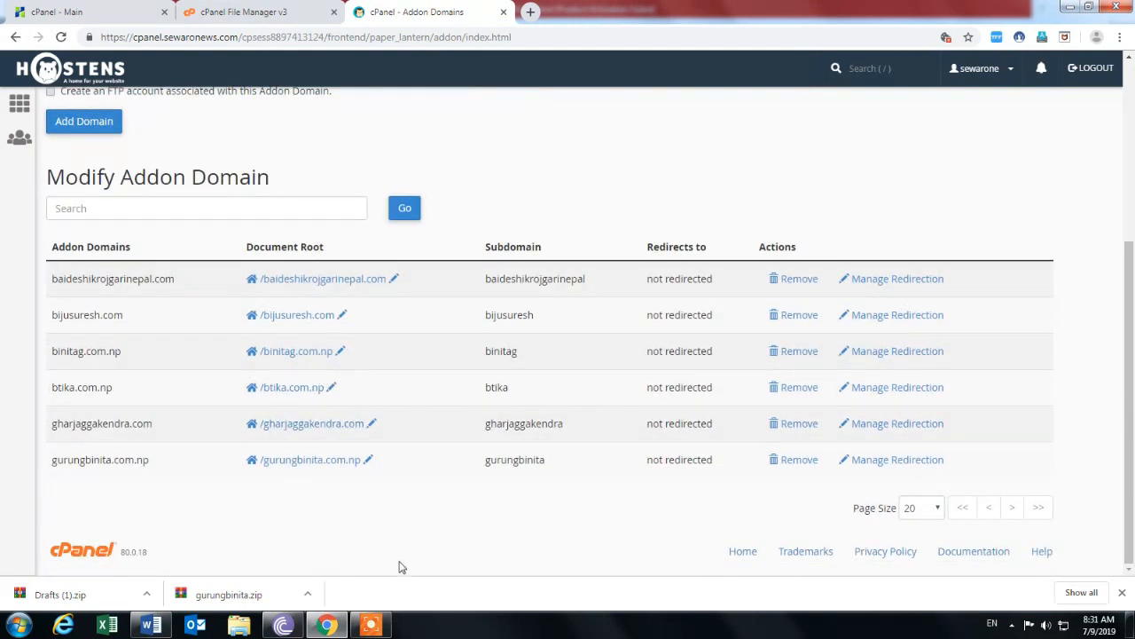
{"action": "mouse_move", "coordinate": [380, 627]}
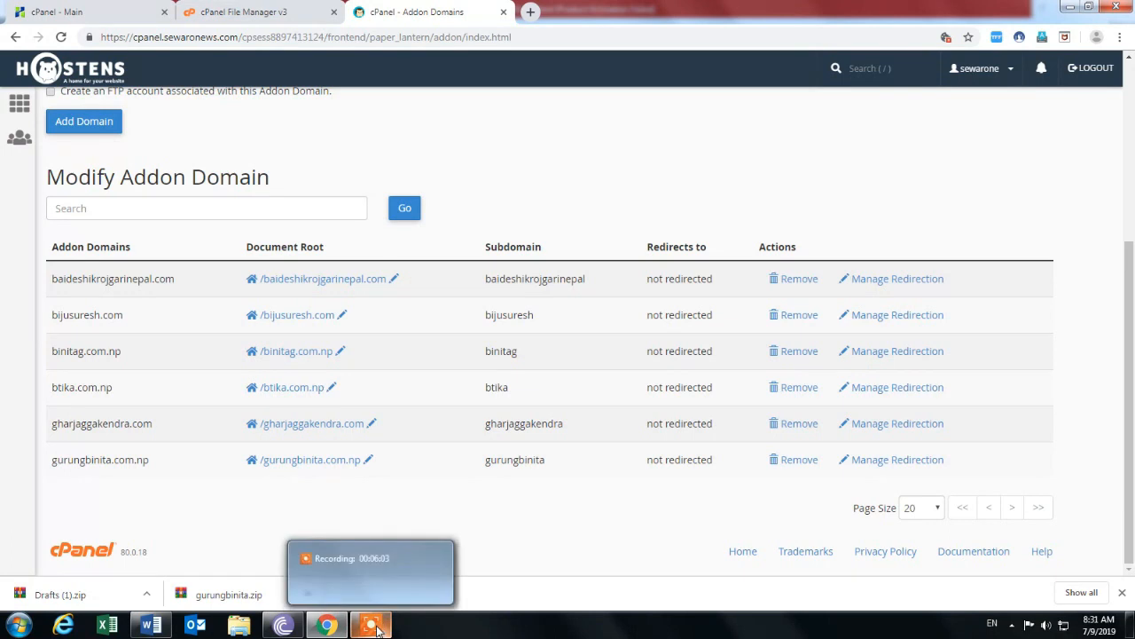
{"action": "left_click", "coordinate": [380, 581]}
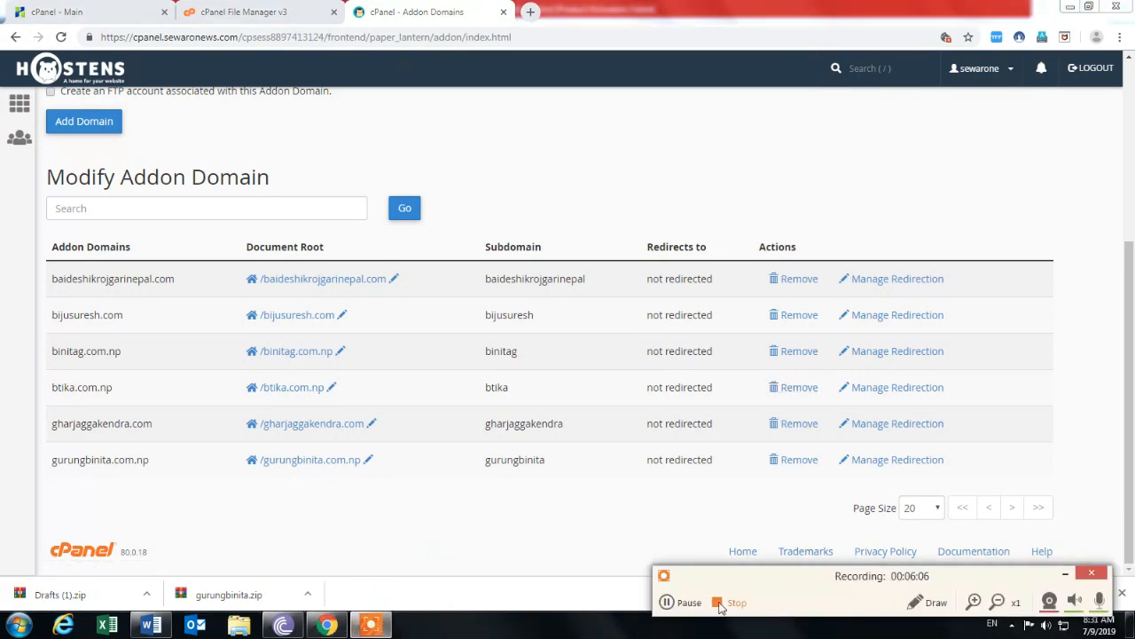